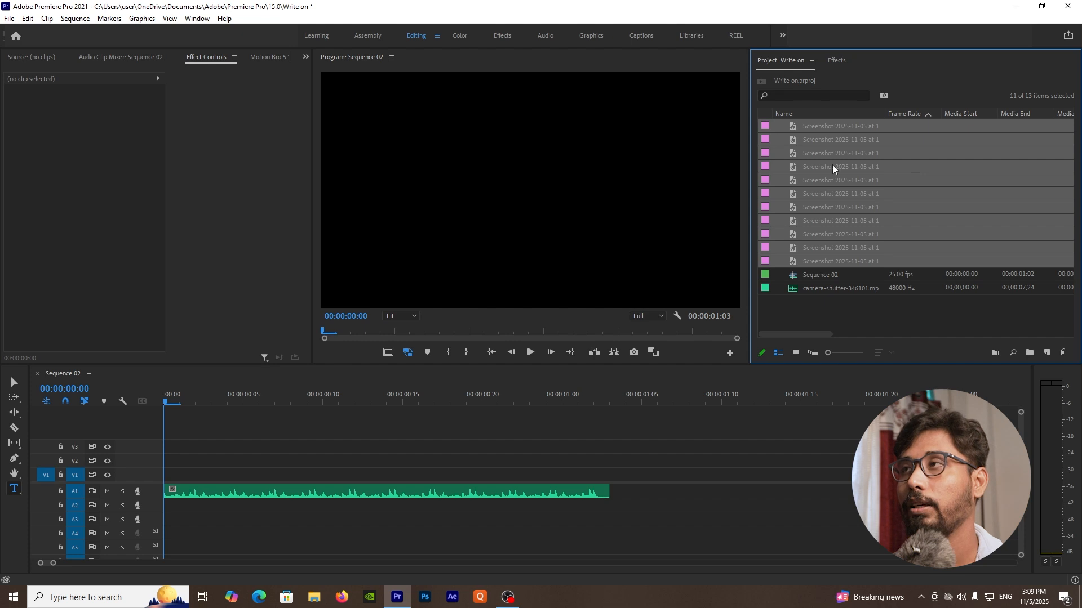
Step: Place the eleven selected screenshots on track V1 and set each clip's duration to 00:00:02:00
{"action": "left_click_drag", "start_coordinate": [790, 125], "coordinate": [580, 476]}
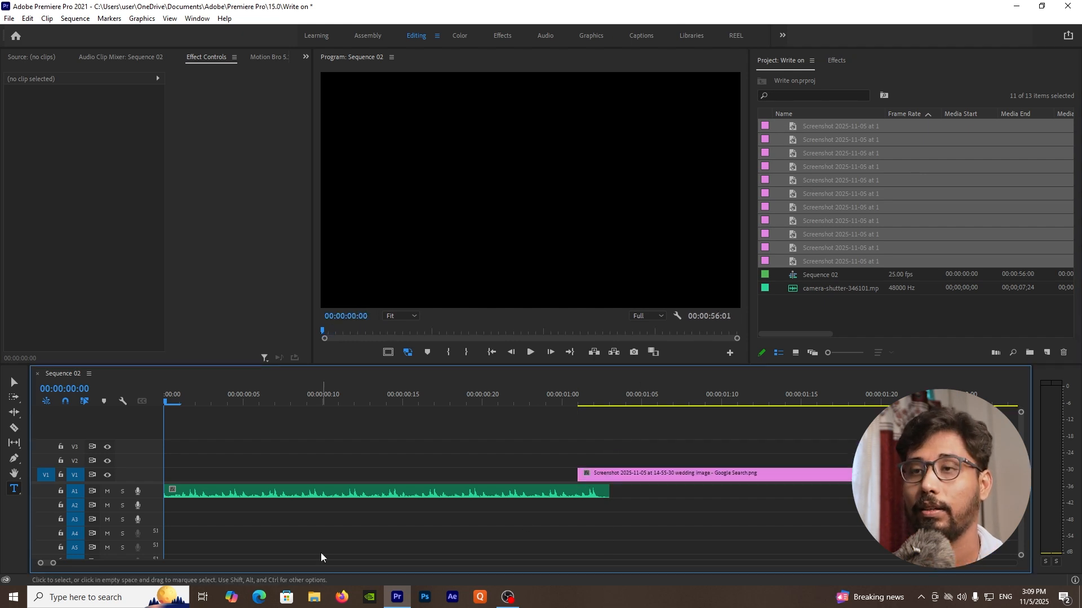
{"action": "left_click_drag", "start_coordinate": [52, 564], "coordinate": [490, 540]}
{"action": "left_click_drag", "start_coordinate": [481, 449], "coordinate": [176, 465]}
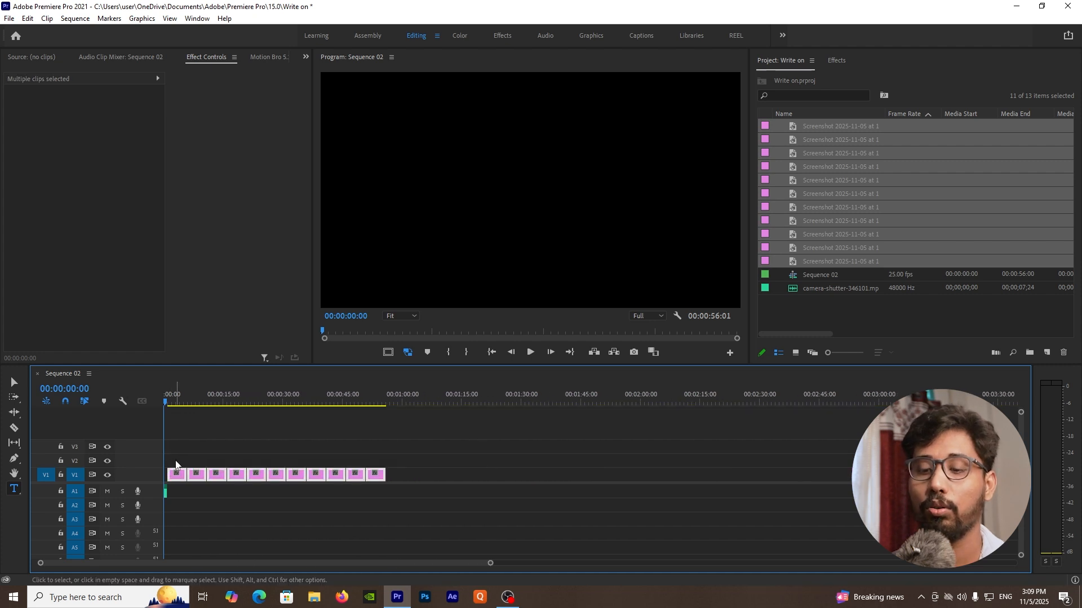
{"action": "key", "text": "ctrl+r"}
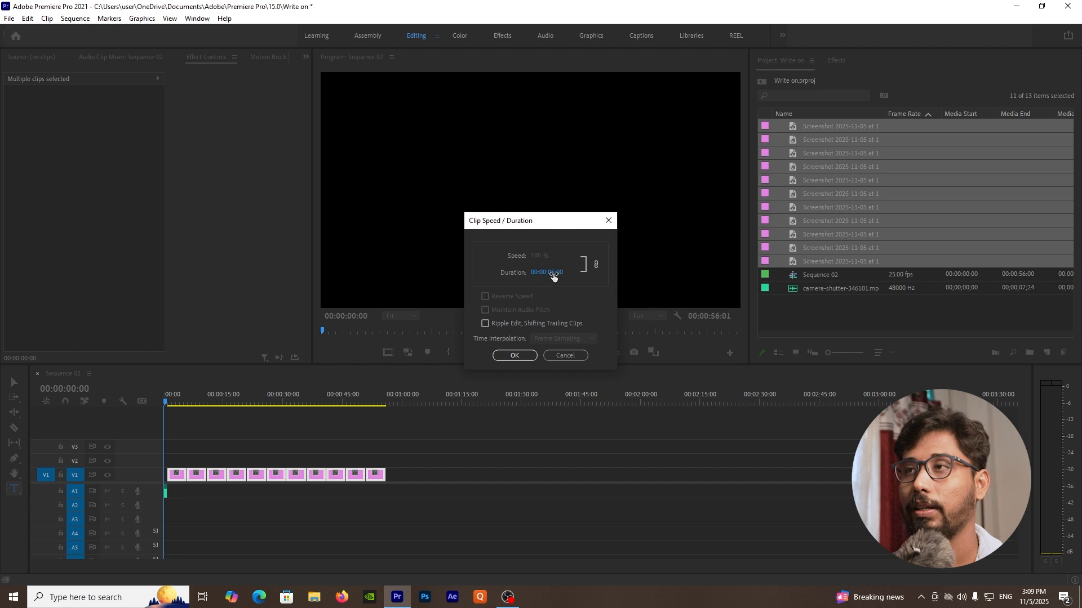
{"action": "left_click_drag", "start_coordinate": [551, 273], "coordinate": [556, 275]}
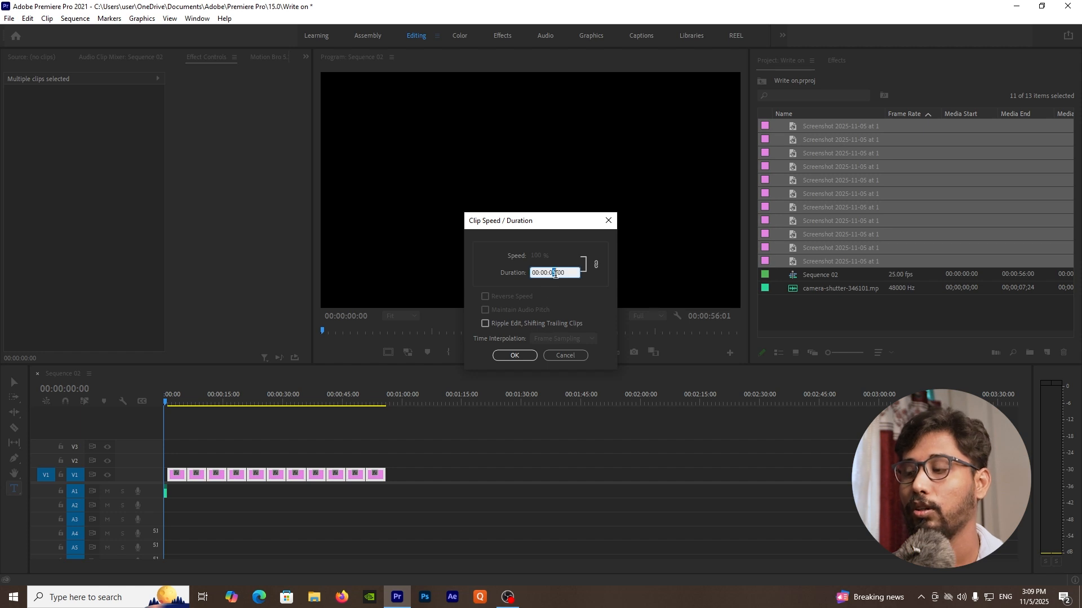
{"action": "left_click", "coordinate": [528, 322]}
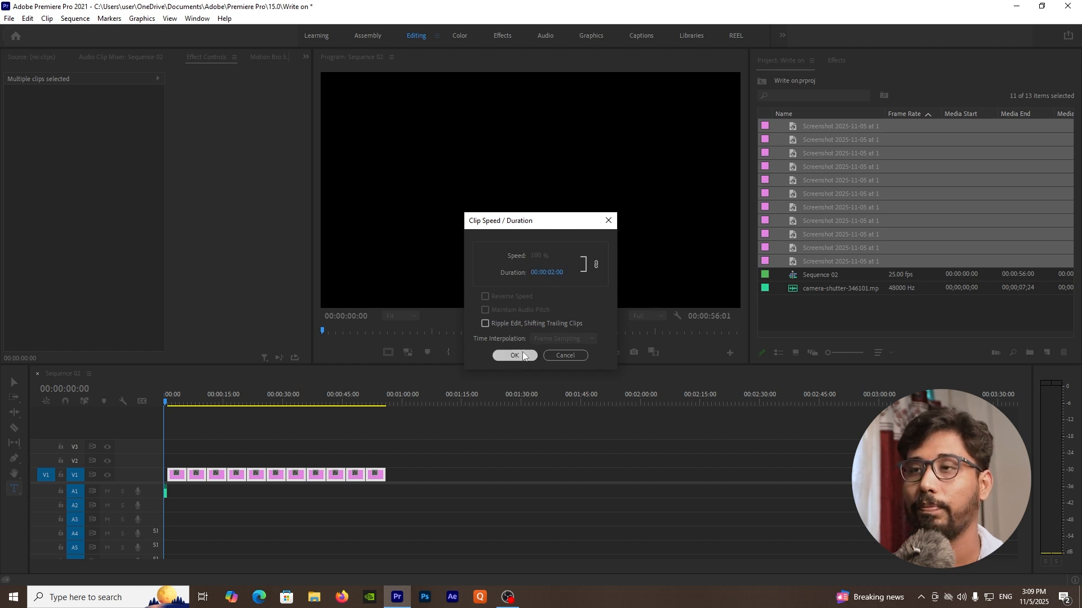
{"action": "left_click", "coordinate": [515, 355]}
Step: Close the gaps between all the clips in the sequence
{"action": "left_click_drag", "start_coordinate": [488, 565], "coordinate": [322, 566]}
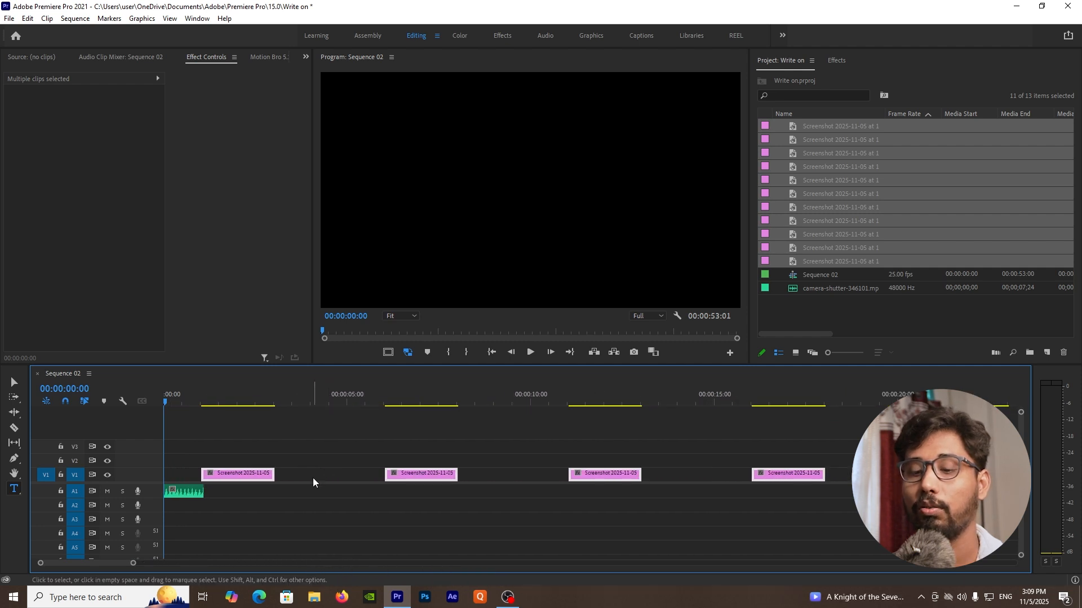
{"action": "key", "text": "ctrl+a"}
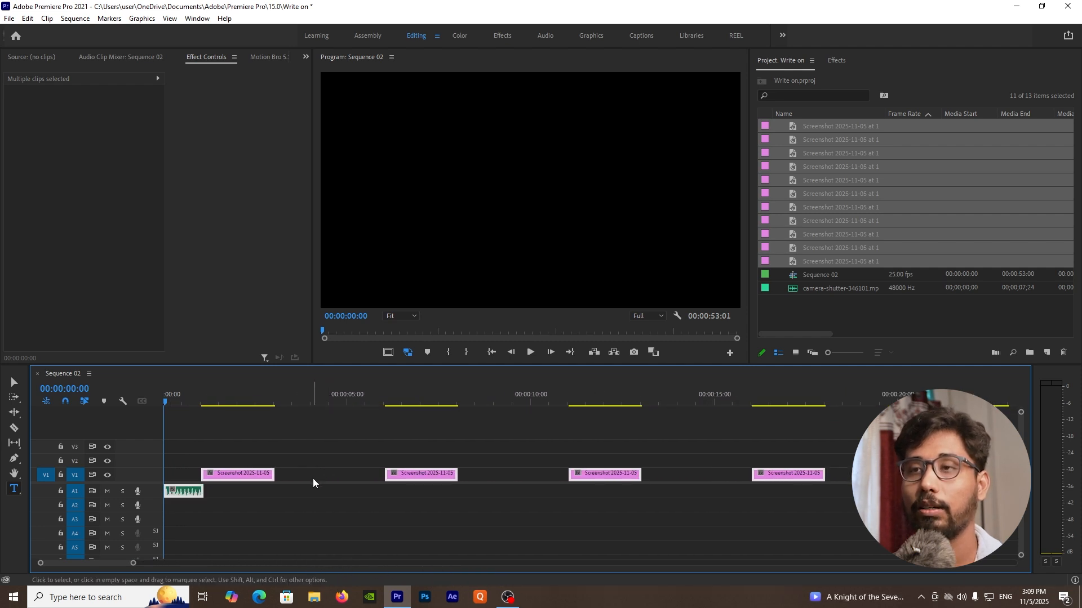
{"action": "left_click", "coordinate": [27, 18]}
{"action": "mouse_move", "coordinate": [75, 19]}
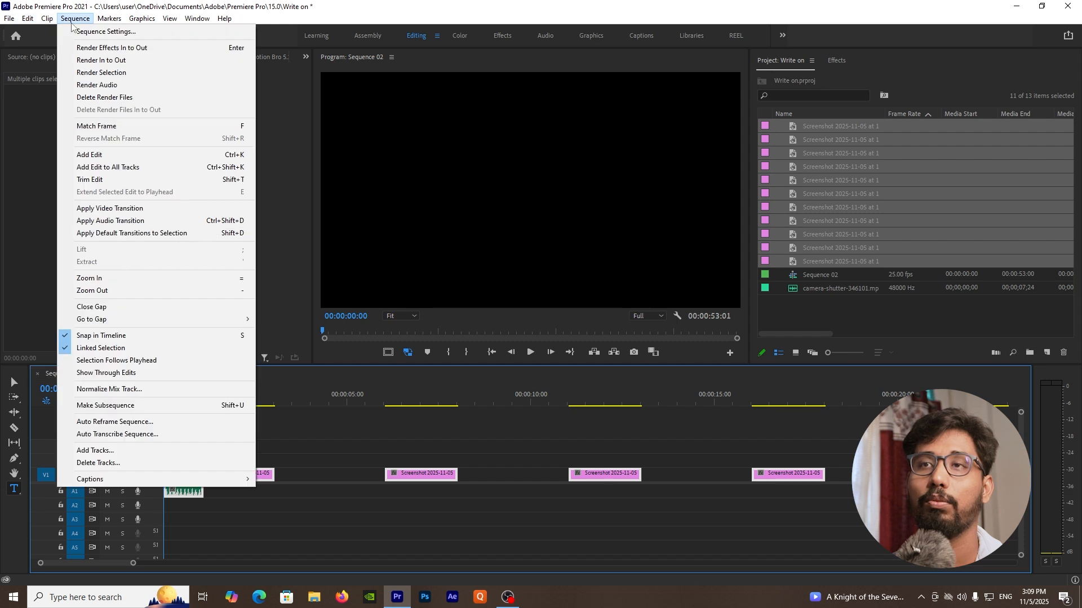
{"action": "left_click", "coordinate": [127, 307]}
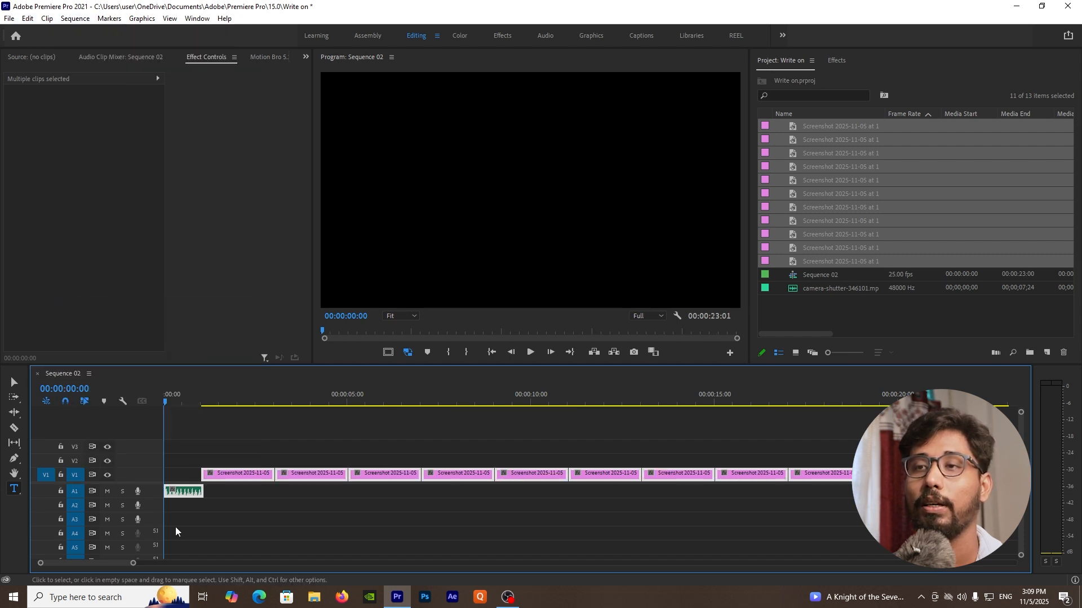
Step: Move the first screenshot clip on V1 to the sequence start and set its scale to 241
{"action": "left_click_drag", "start_coordinate": [133, 564], "coordinate": [71, 564]}
{"action": "left_click_drag", "start_coordinate": [380, 481], "coordinate": [219, 475]}
{"action": "left_click", "coordinate": [238, 451]}
{"action": "left_click", "coordinate": [244, 479]}
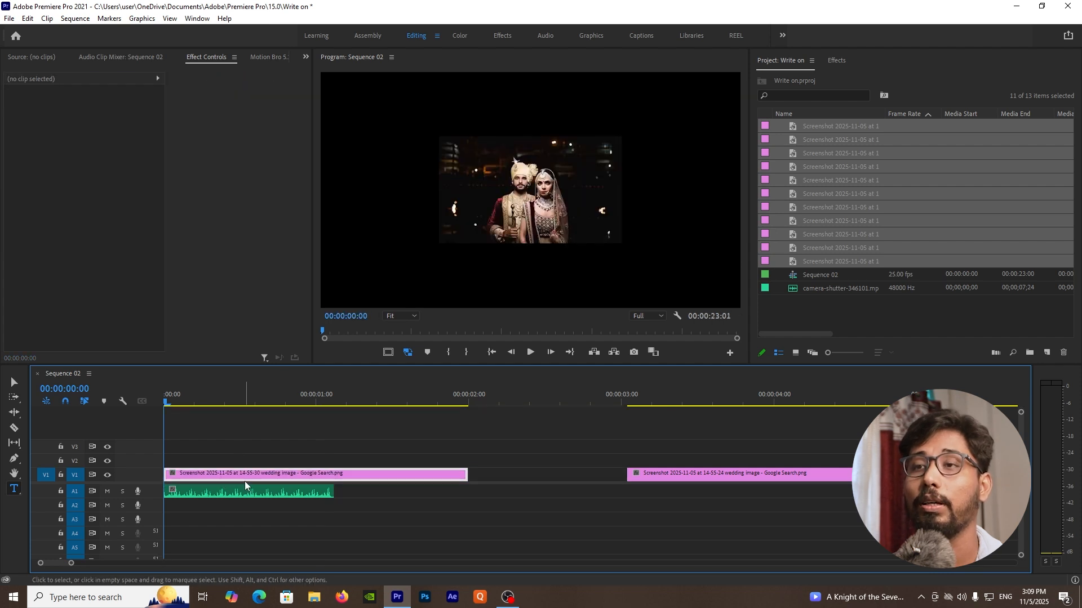
{"action": "left_click_drag", "start_coordinate": [95, 130], "coordinate": [175, 130]}
Step: Copy the first clip's Motion settings to all the other screenshot clips on V1
{"action": "left_click_drag", "start_coordinate": [72, 564], "coordinate": [172, 563]}
{"action": "left_click", "coordinate": [64, 104]}
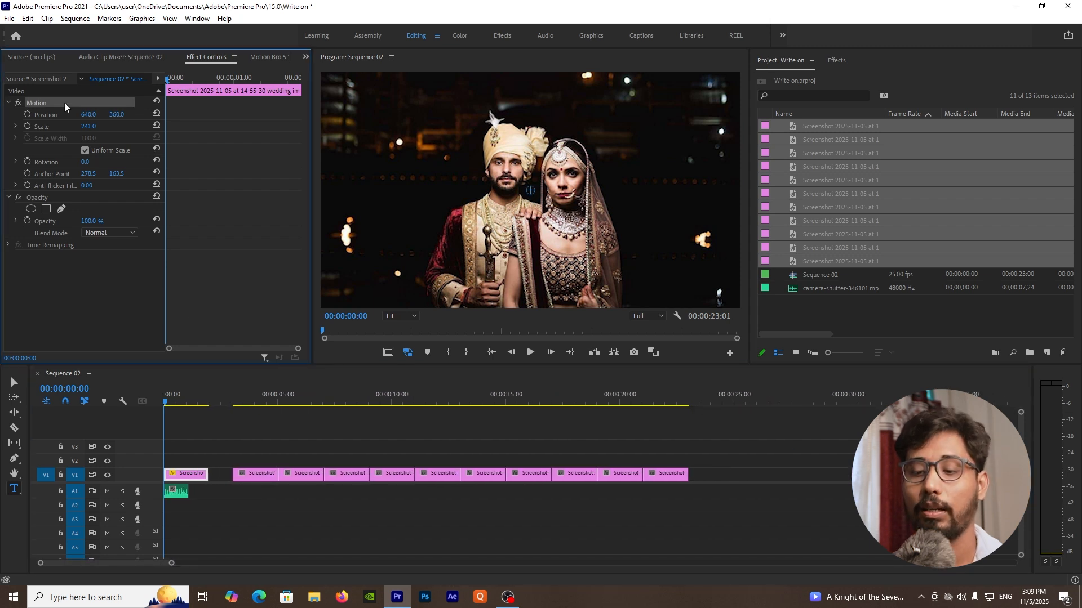
{"action": "left_click_drag", "start_coordinate": [242, 440], "coordinate": [666, 483]}
{"action": "left_click", "coordinate": [249, 434]}
Step: Set the scale of the fourth screenshot clip, at 00:00:08:07, to 250
{"action": "left_click_drag", "start_coordinate": [249, 401], "coordinate": [352, 475]}
{"action": "left_click", "coordinate": [352, 475]}
{"action": "left_click", "coordinate": [88, 126]}
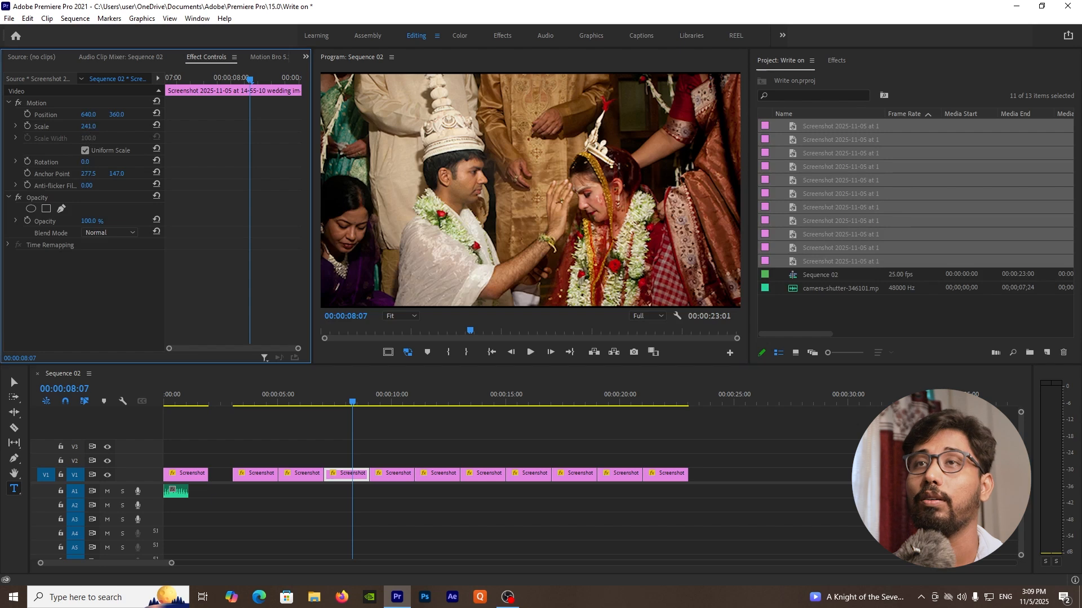
{"action": "type", "text": "250"}
{"action": "key", "text": "Return"}
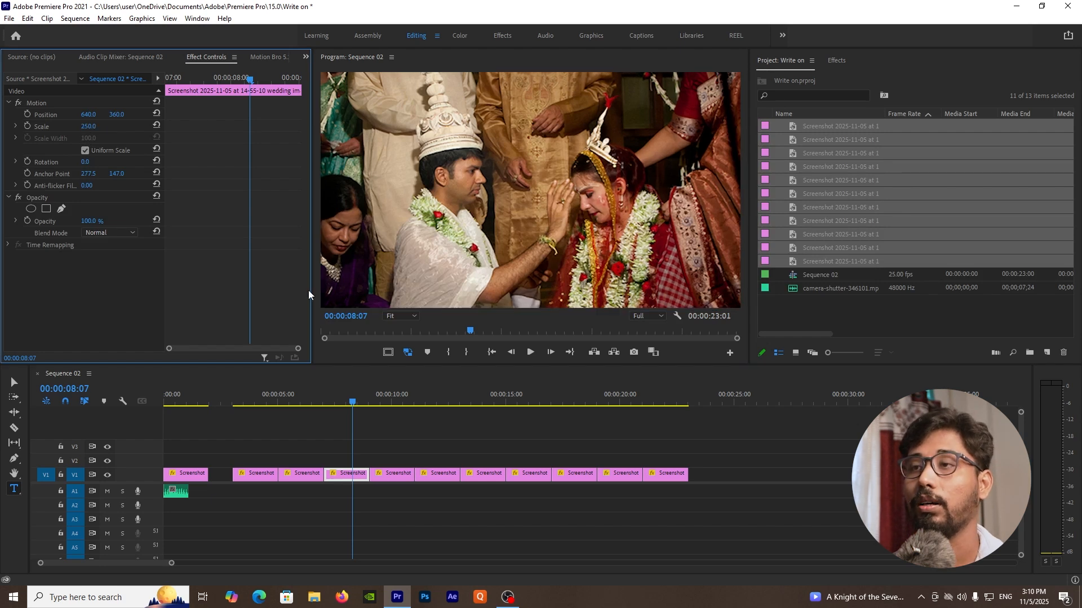
Step: Set the scale of the fifth screenshot clip, at 00:00:10:10, to 250 and check the framing of the remaining clips
{"action": "left_click", "coordinate": [401, 404]}
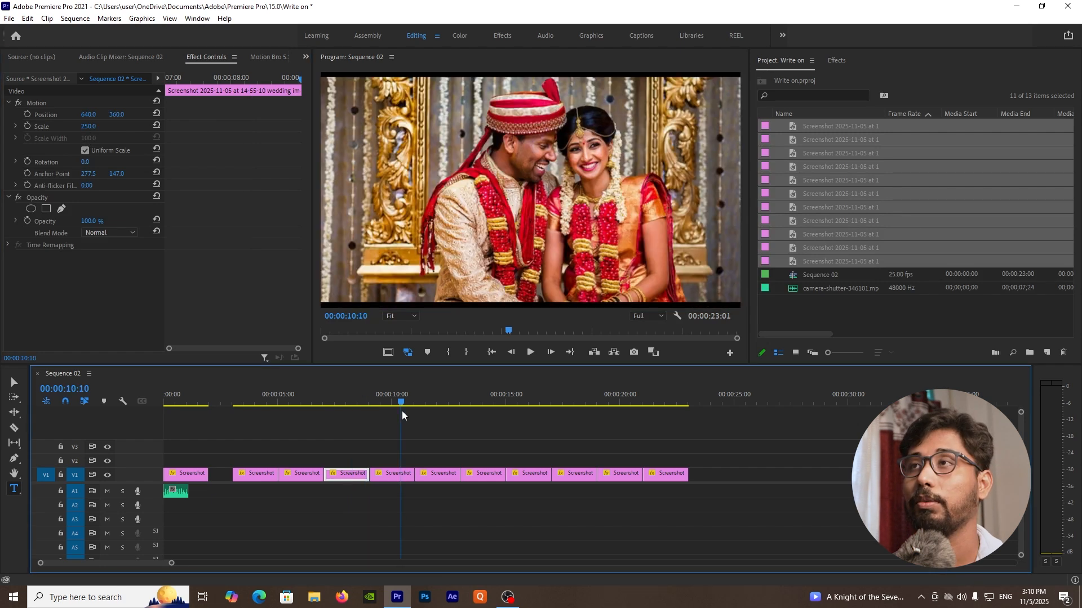
{"action": "left_click", "coordinate": [402, 475]}
{"action": "left_click", "coordinate": [89, 126]}
{"action": "type", "text": "25"}
{"action": "type", "text": "0"}
{"action": "key", "text": "Return"}
{"action": "left_click_drag", "start_coordinate": [445, 404], "coordinate": [663, 417]}
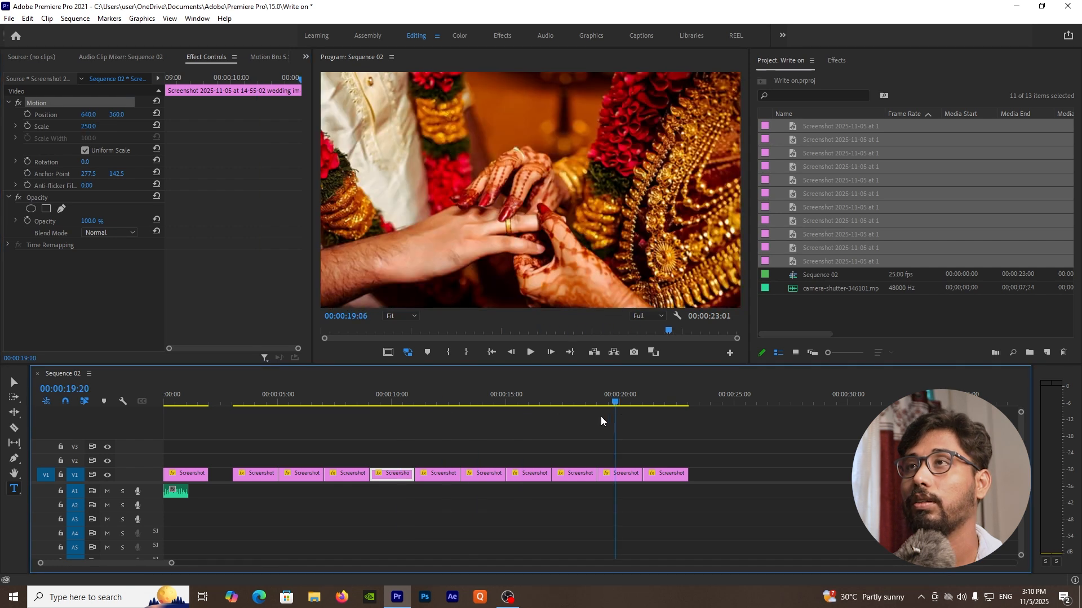
{"action": "left_click", "coordinate": [231, 428]}
Step: Move the second screenshot clip onto track V2 so that it starts at 00:00:00:03
{"action": "left_click_drag", "start_coordinate": [173, 402], "coordinate": [151, 413]}
{"action": "left_click_drag", "start_coordinate": [172, 564], "coordinate": [89, 567]}
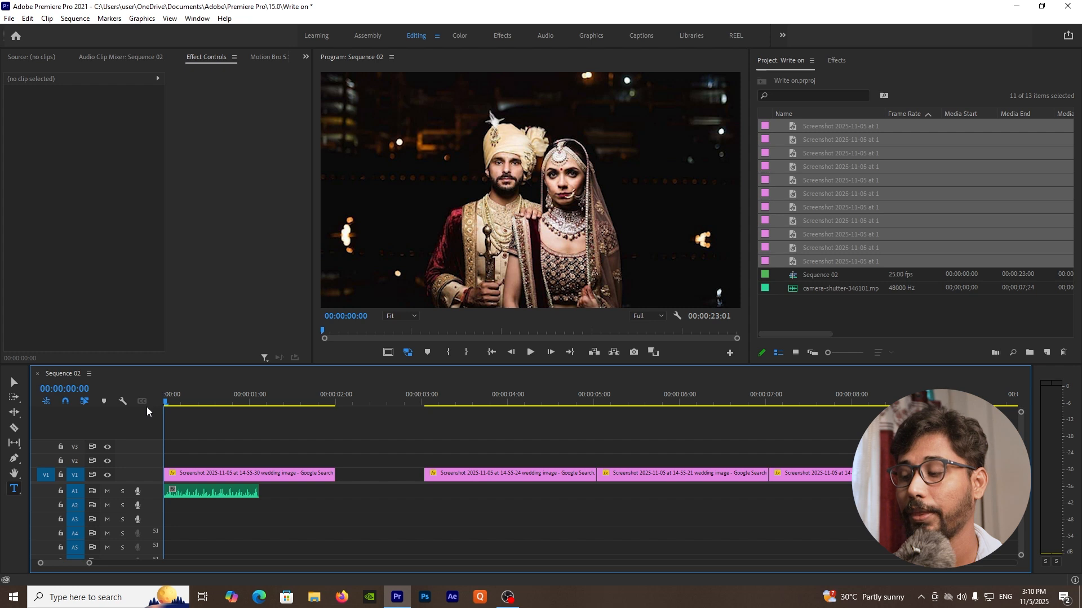
{"action": "key", "text": "Right"}
{"action": "key", "text": "Right"}
{"action": "key", "text": "Right"}
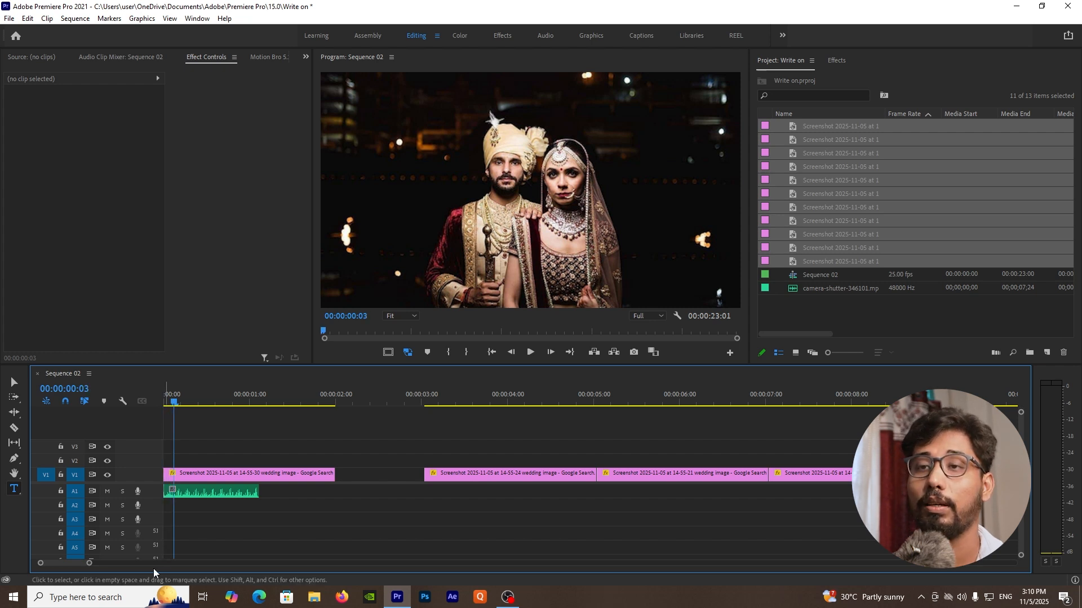
{"action": "left_click_drag", "start_coordinate": [89, 565], "coordinate": [62, 563]}
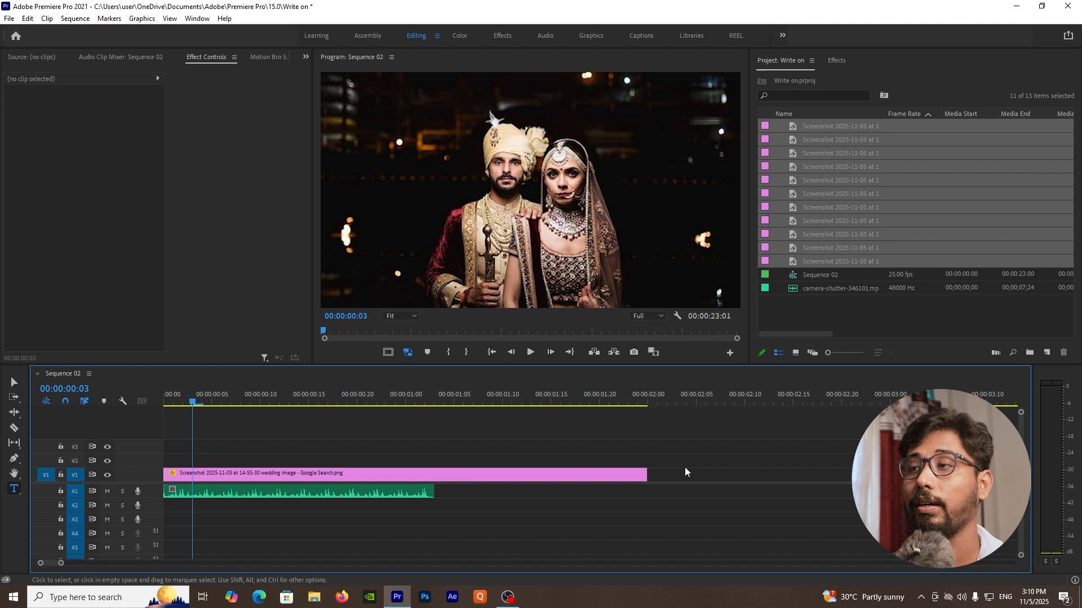
{"action": "left_click_drag", "start_coordinate": [950, 476], "coordinate": [250, 465]}
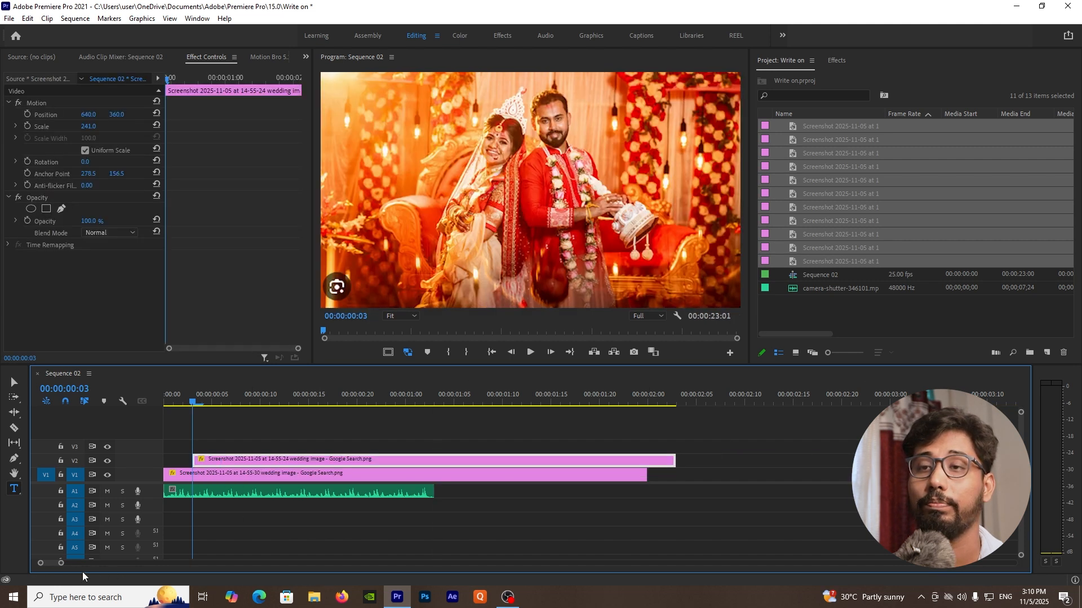
Step: Move the third screenshot clip onto a new track V3 position starting at 00:00:00:06
{"action": "left_click_drag", "start_coordinate": [61, 565], "coordinate": [140, 564]}
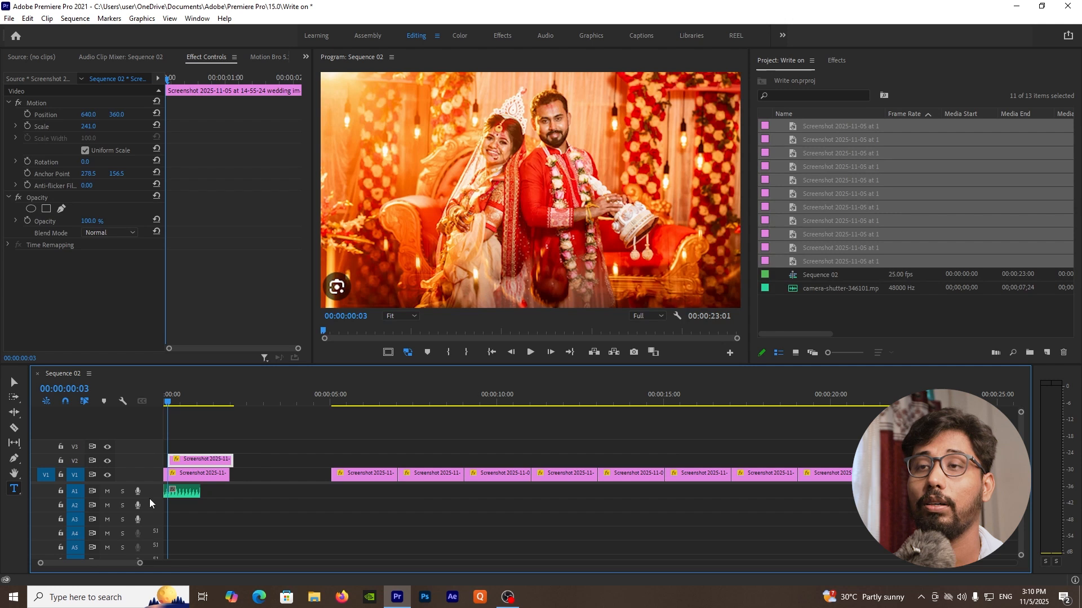
{"action": "left_click_drag", "start_coordinate": [148, 484], "coordinate": [159, 526]}
{"action": "key", "text": "Right"}
{"action": "key", "text": "Right"}
{"action": "key", "text": "Right"}
{"action": "left_click_drag", "start_coordinate": [374, 522], "coordinate": [225, 494]}
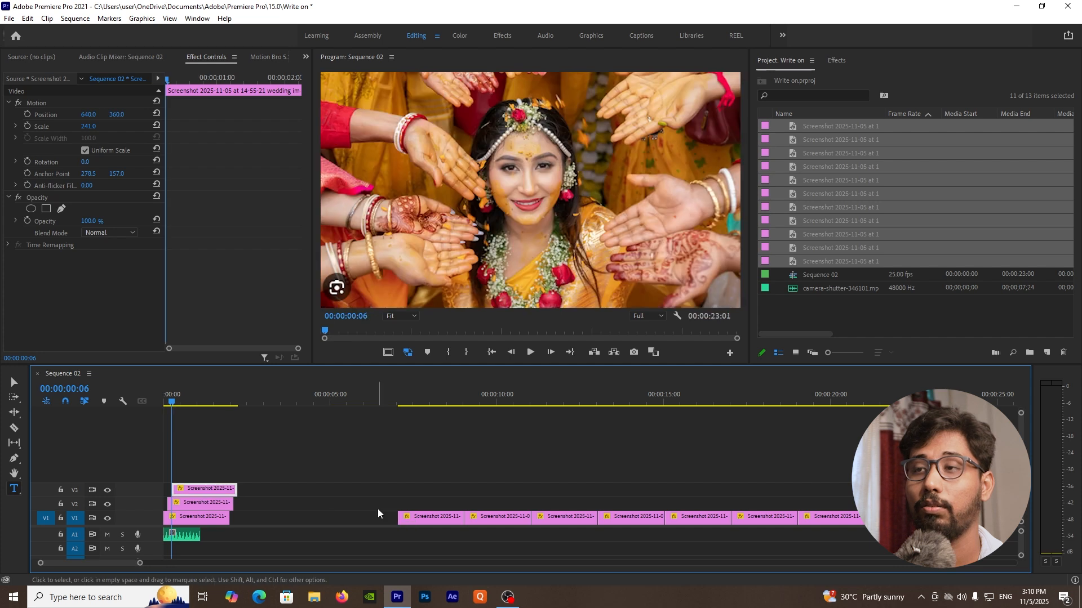
Step: Move the fourth screenshot clip onto track V4 so that it starts at 00:00:00:09
{"action": "left_click_drag", "start_coordinate": [418, 524], "coordinate": [220, 472]}
{"action": "key", "text": "Right"}
{"action": "key", "text": "Right"}
{"action": "key", "text": "Right"}
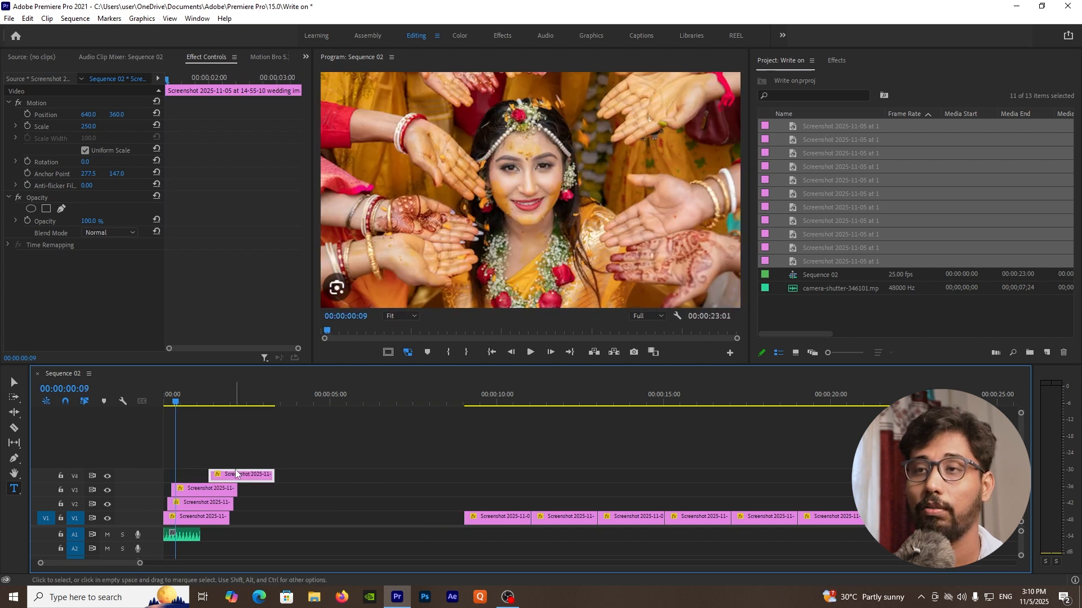
{"action": "left_click_drag", "start_coordinate": [233, 474], "coordinate": [200, 475]}
{"action": "left_click", "coordinate": [438, 502]}
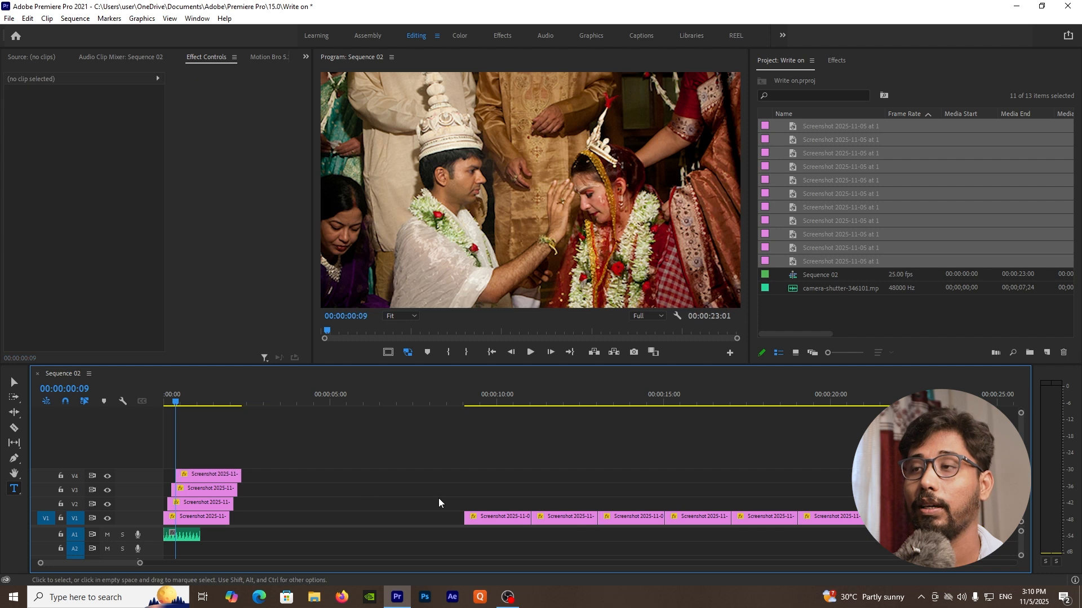
Step: Stack the remaining screenshot clips on successive tracks from V5 upward, staggering their starts by a few frames from 00:00:00:11
{"action": "key", "text": "Right"}
{"action": "key", "text": "Right"}
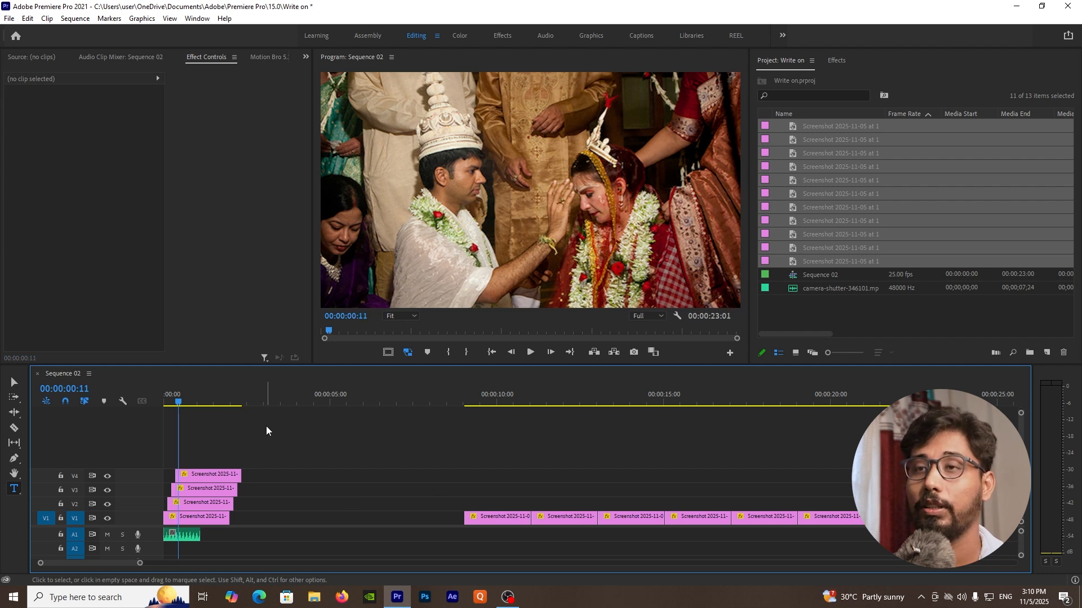
{"action": "left_click_drag", "start_coordinate": [507, 519], "coordinate": [222, 452]}
{"action": "left_click", "coordinate": [559, 521]}
{"action": "left_click_drag", "start_coordinate": [559, 522], "coordinate": [235, 446]}
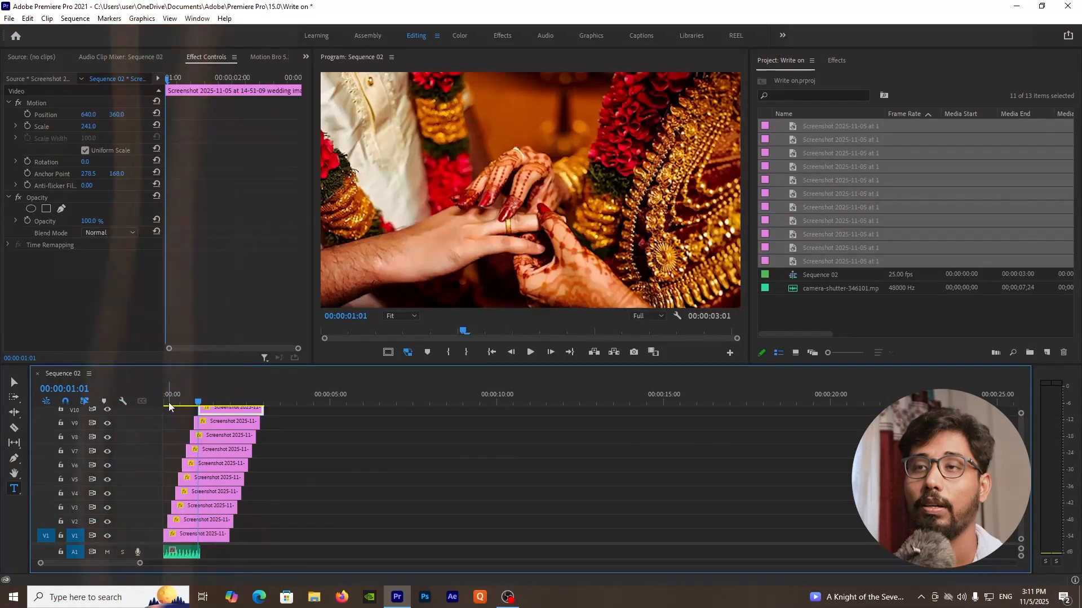
Step: Find the Directional Blur effect and apply it to the first screenshot clip on V1
{"action": "left_click_drag", "start_coordinate": [144, 562], "coordinate": [62, 563]}
{"action": "left_click", "coordinate": [248, 536]}
{"action": "left_click", "coordinate": [837, 61]}
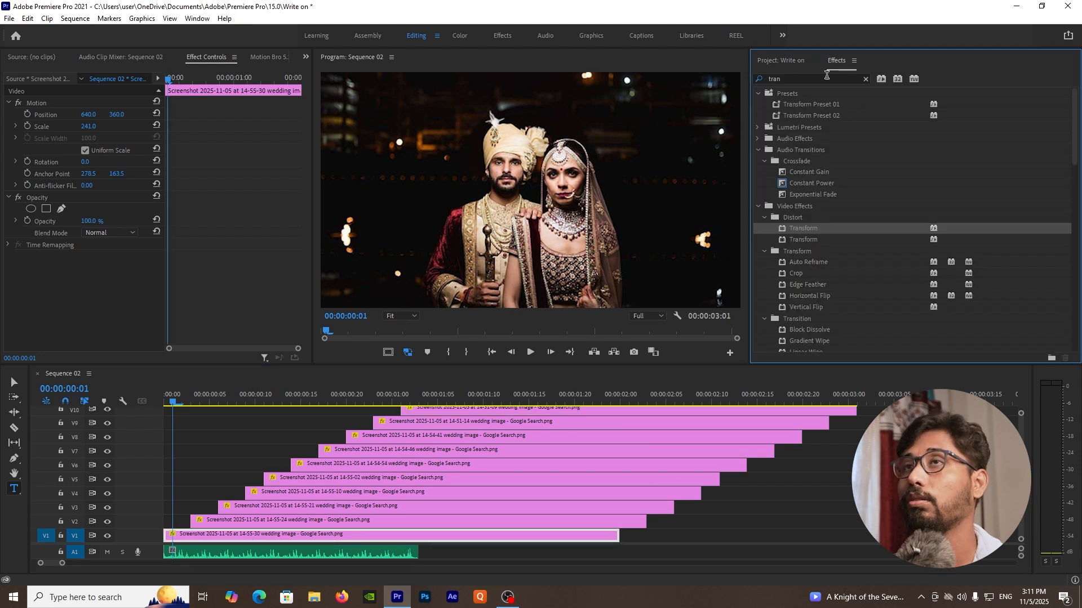
{"action": "left_click", "coordinate": [197, 19]}
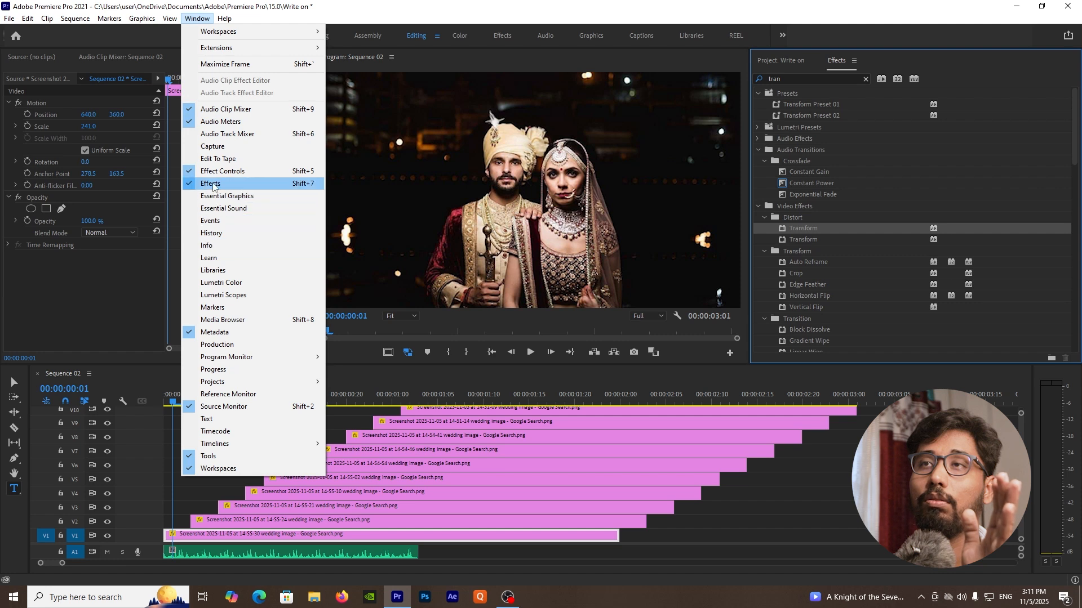
{"action": "left_click", "coordinate": [794, 82]}
{"action": "left_click", "coordinate": [797, 79]}
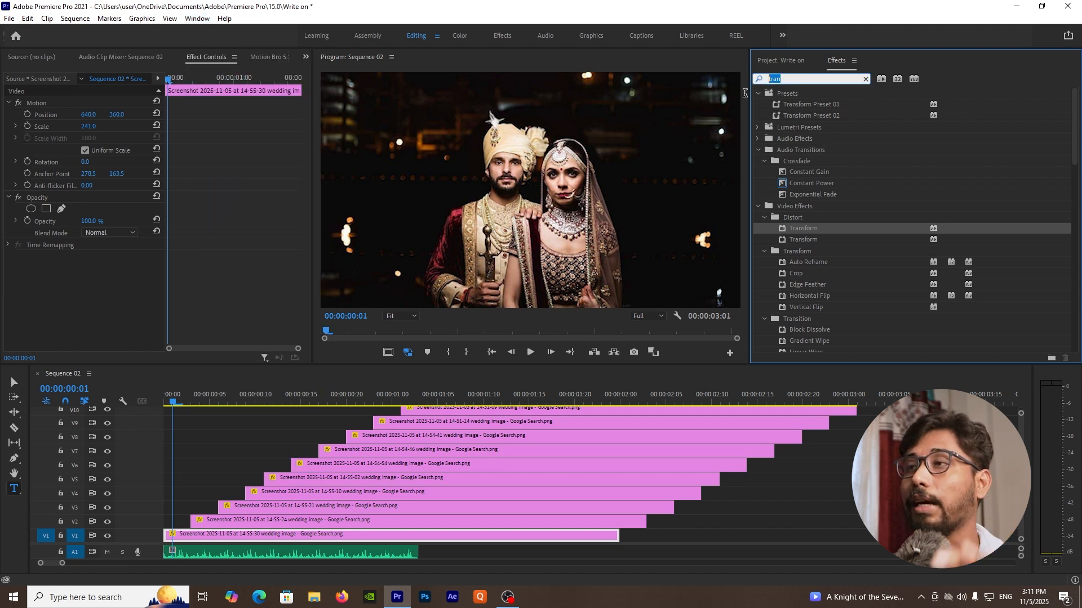
{"action": "type", "text": "cire"}
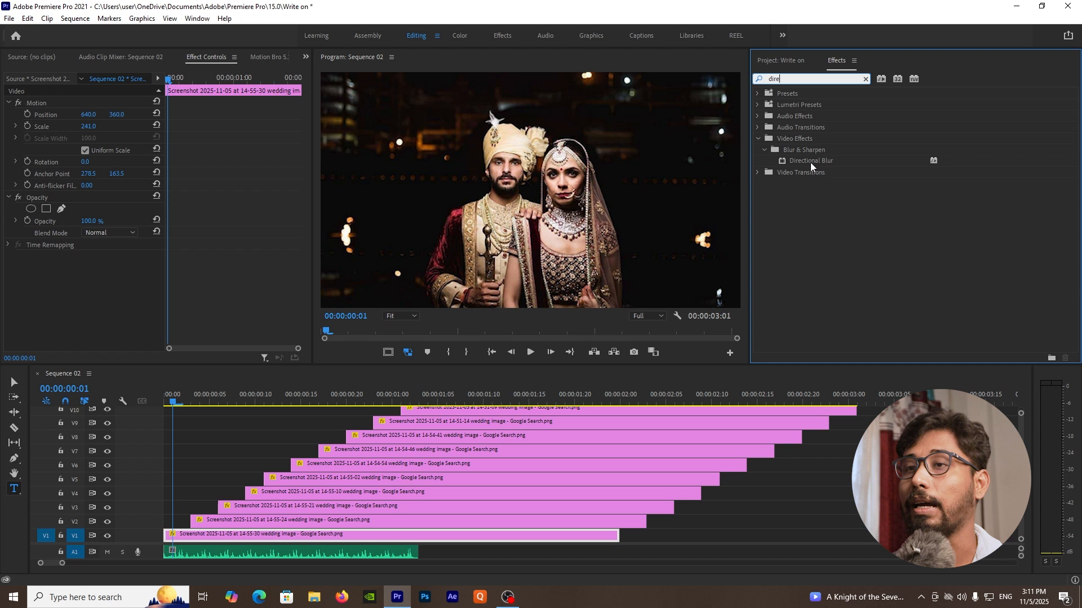
{"action": "left_click_drag", "start_coordinate": [810, 162], "coordinate": [181, 532]}
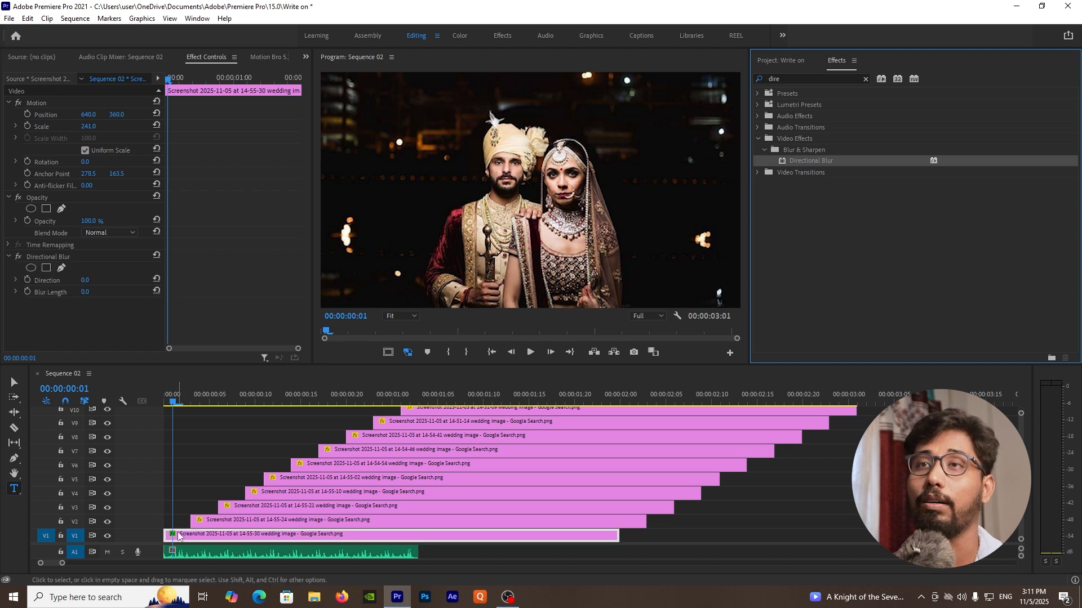
Step: Set the first clip's Directional Blur direction to 90° and blur length to 0.3
{"action": "left_click", "coordinate": [89, 282]}
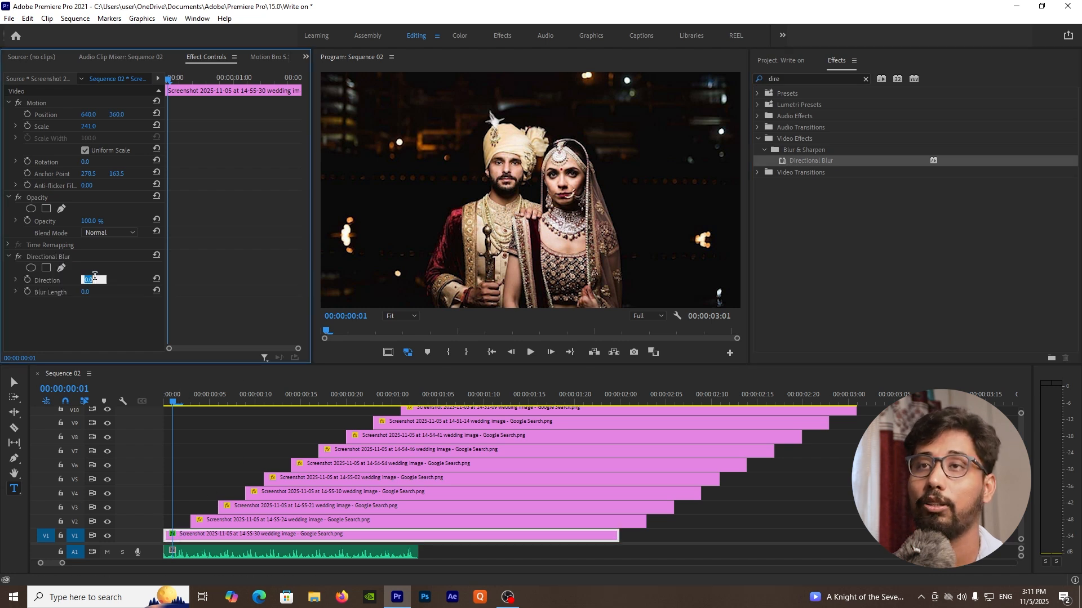
{"action": "type", "text": "90"}
{"action": "key", "text": "Return"}
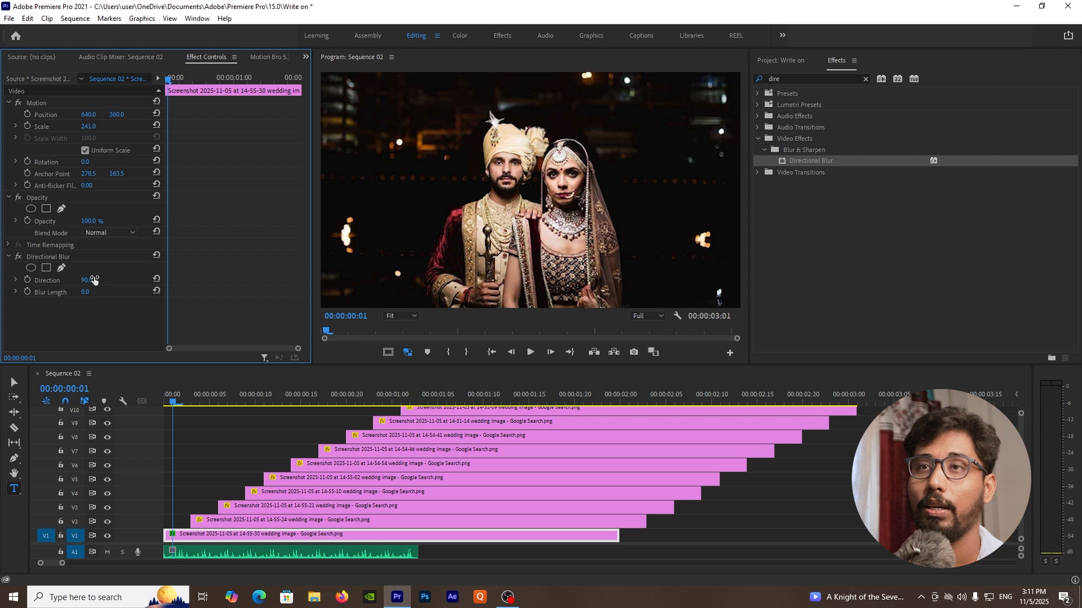
{"action": "left_click", "coordinate": [95, 290]}
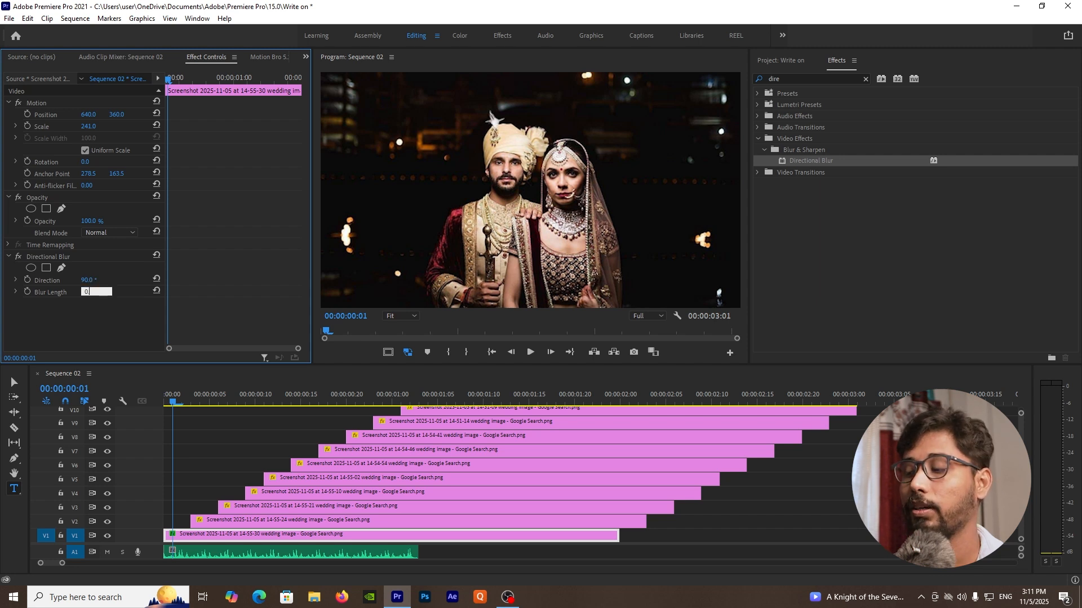
{"action": "type", "text": "0.3"}
{"action": "key", "text": "Return"}
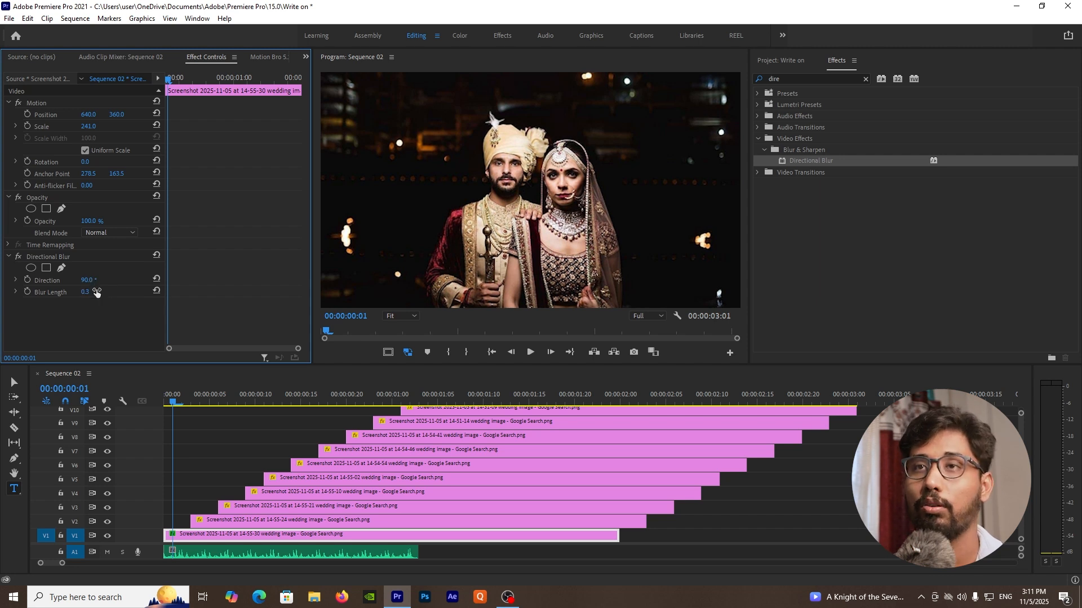
Step: Find the Transform video effect and apply it to the first screenshot clip on V1
{"action": "left_click", "coordinate": [796, 78]}
{"action": "type", "text": "trans"}
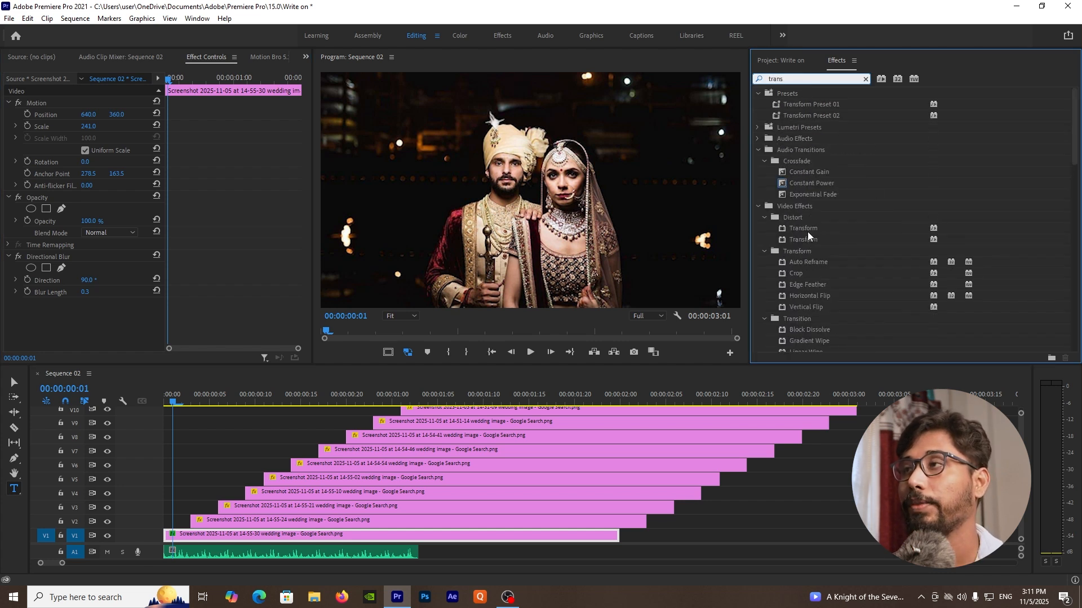
{"action": "left_click_drag", "start_coordinate": [810, 228], "coordinate": [293, 534]}
{"action": "scroll", "coordinate": [219, 274], "scroll_direction": "down", "scroll_amount": 3}
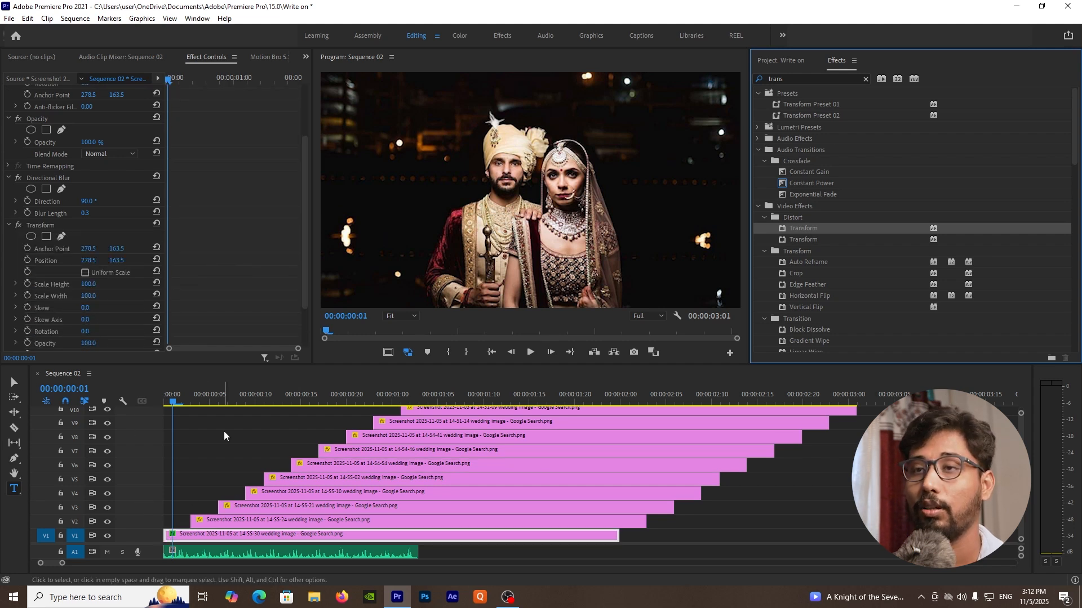
Step: Keyframe the first clip's Transform position, keeping its current value at 00:00:00:03 and setting vertical position to about -45 at 00:00:00:01
{"action": "left_click", "coordinate": [143, 404]}
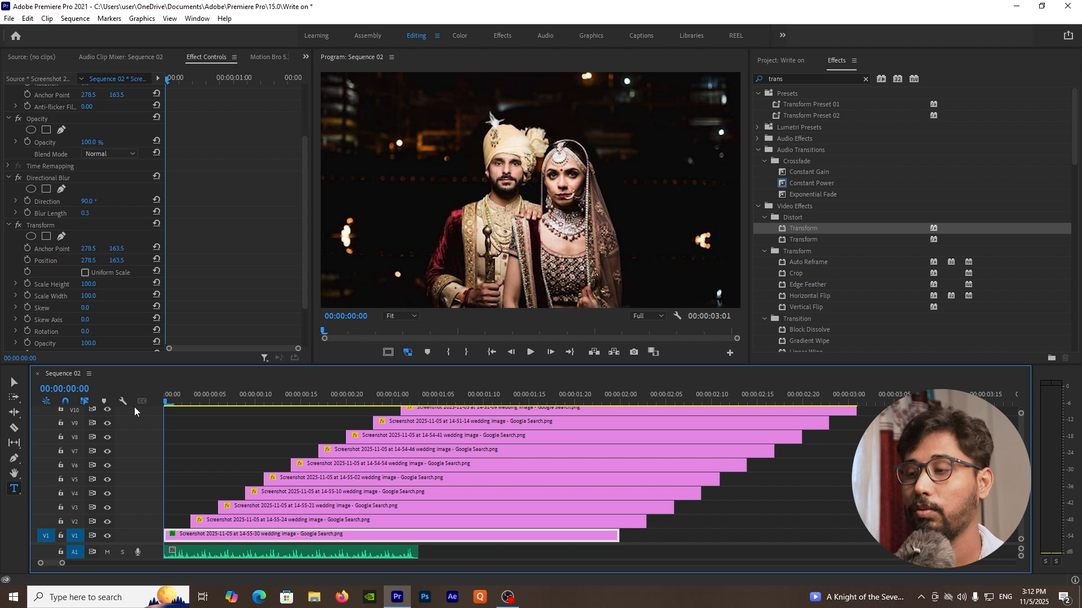
{"action": "key", "text": "Right"}
{"action": "key", "text": "Right"}
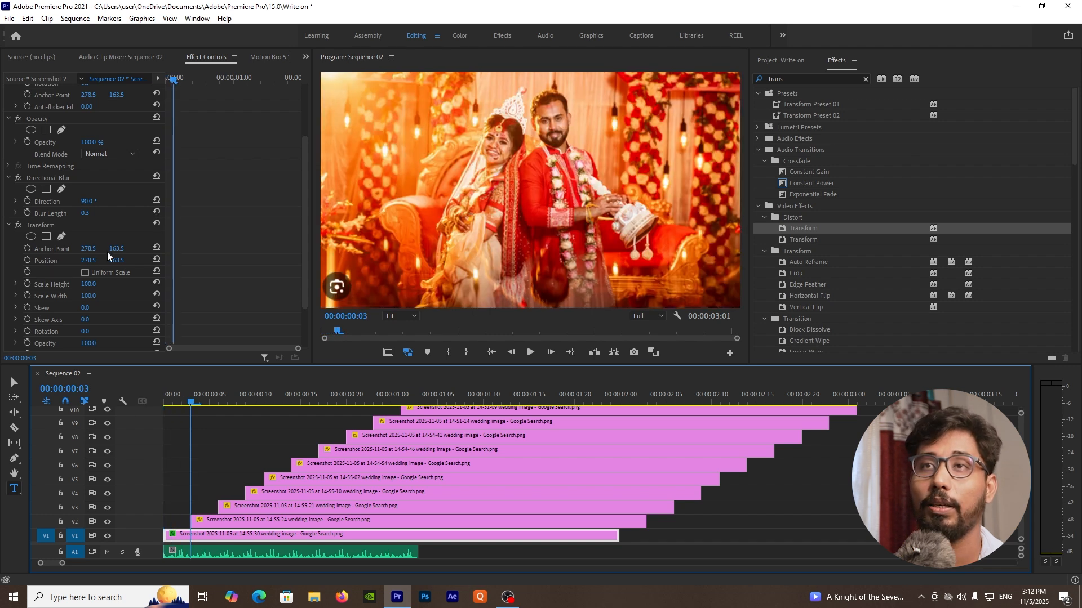
{"action": "left_click", "coordinate": [26, 261]}
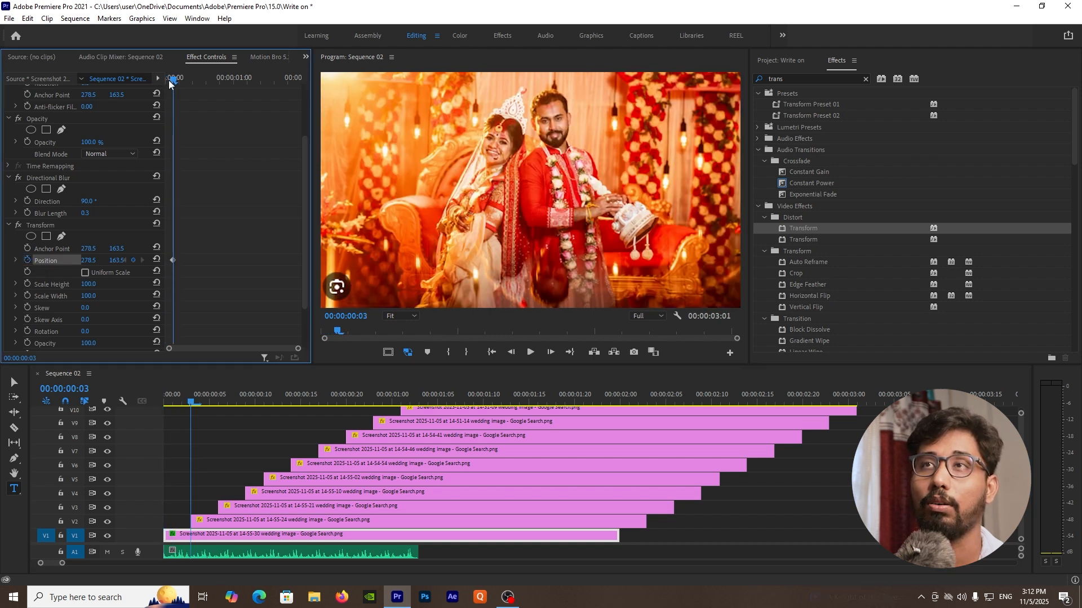
{"action": "left_click", "coordinate": [169, 80]}
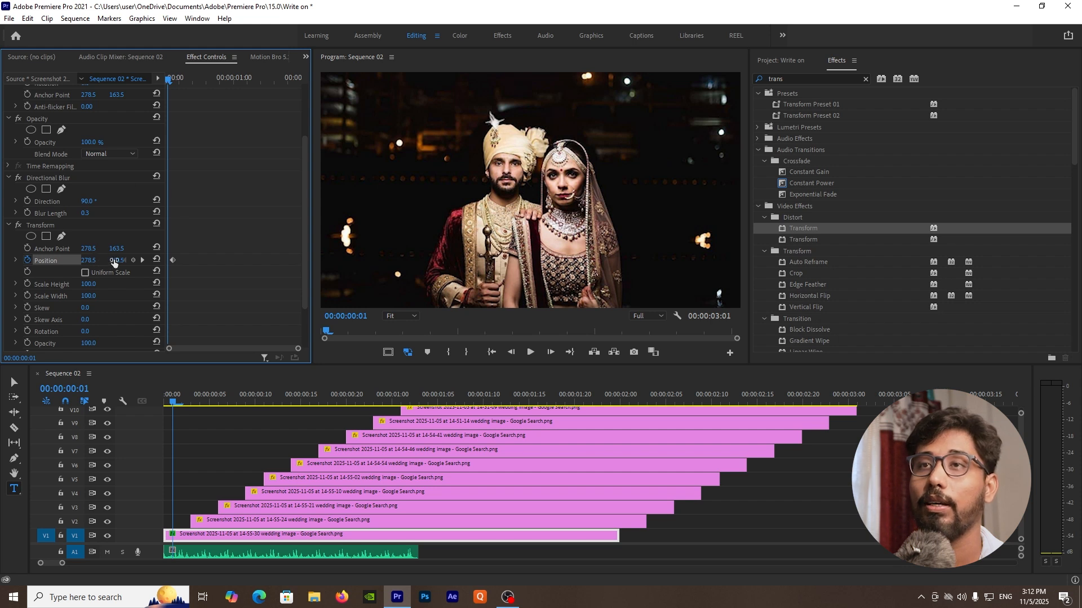
{"action": "left_click_drag", "start_coordinate": [117, 261], "coordinate": [167, 262]}
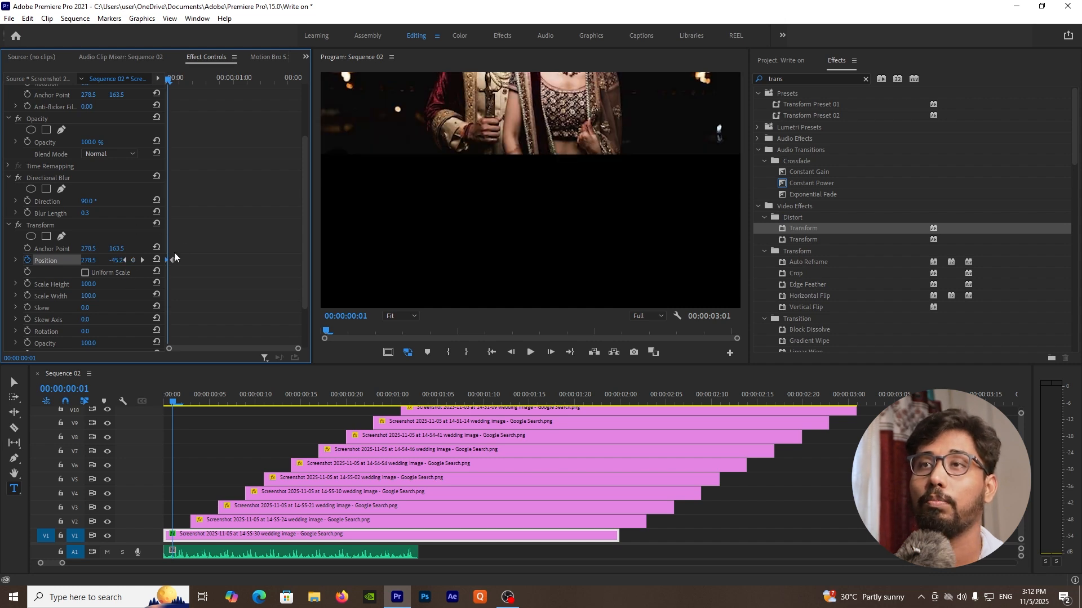
Step: Apply eased temporal interpolation to both Transform position keyframes of the first clip
{"action": "right_click", "coordinate": [173, 262]}
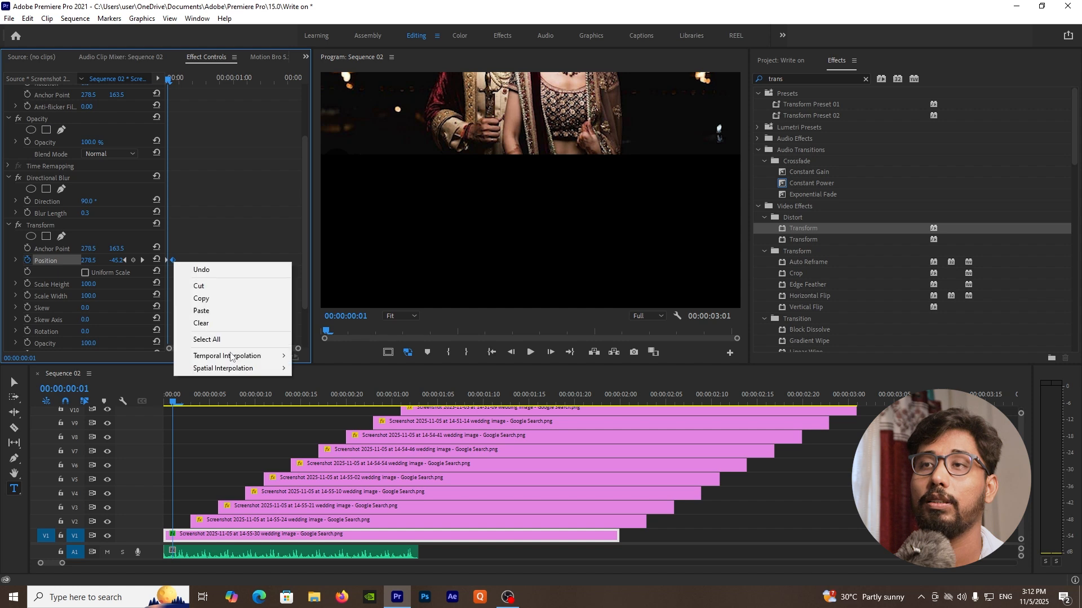
{"action": "mouse_move", "coordinate": [236, 356]}
{"action": "left_click", "coordinate": [320, 434]}
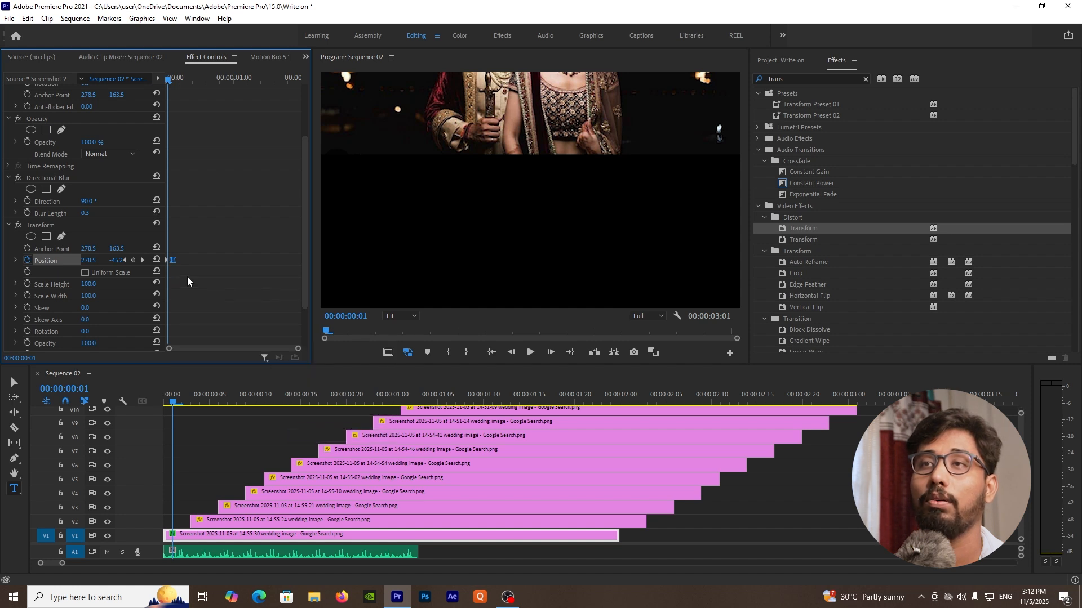
{"action": "right_click", "coordinate": [167, 259]}
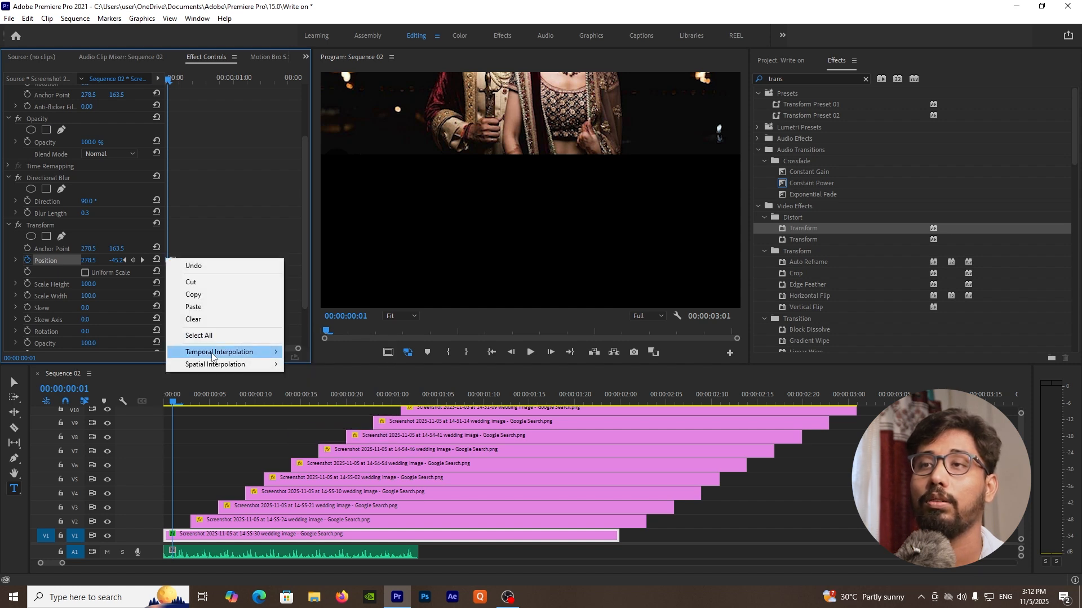
{"action": "mouse_move", "coordinate": [217, 355]}
{"action": "left_click", "coordinate": [315, 418]}
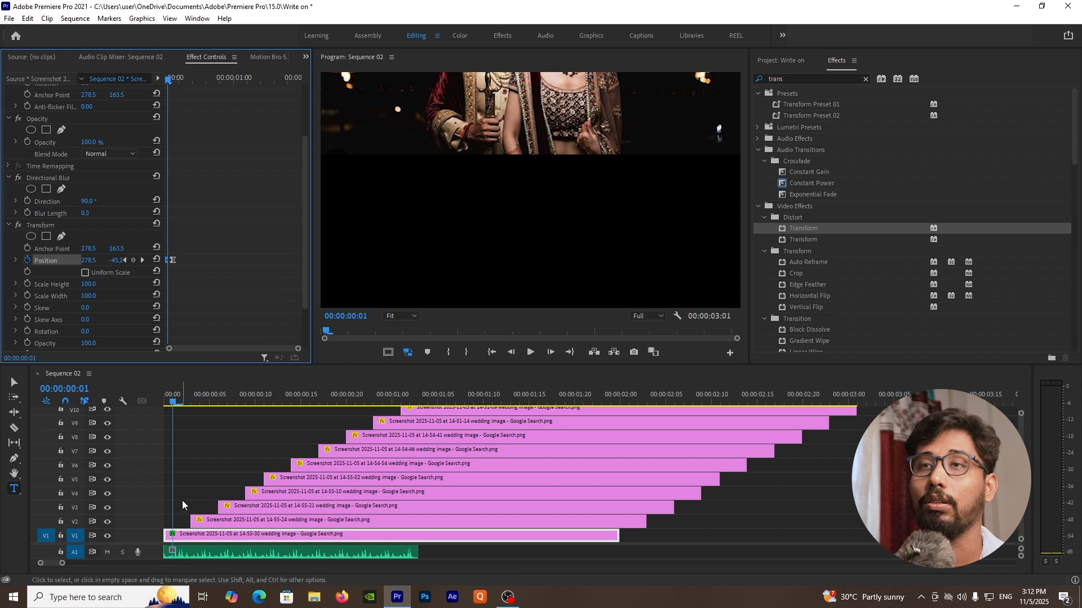
Step: Set the shutter angle of the first clip's Transform effect to 180
{"action": "left_click", "coordinate": [35, 225]}
{"action": "scroll", "coordinate": [55, 316], "scroll_direction": "down", "scroll_amount": 2}
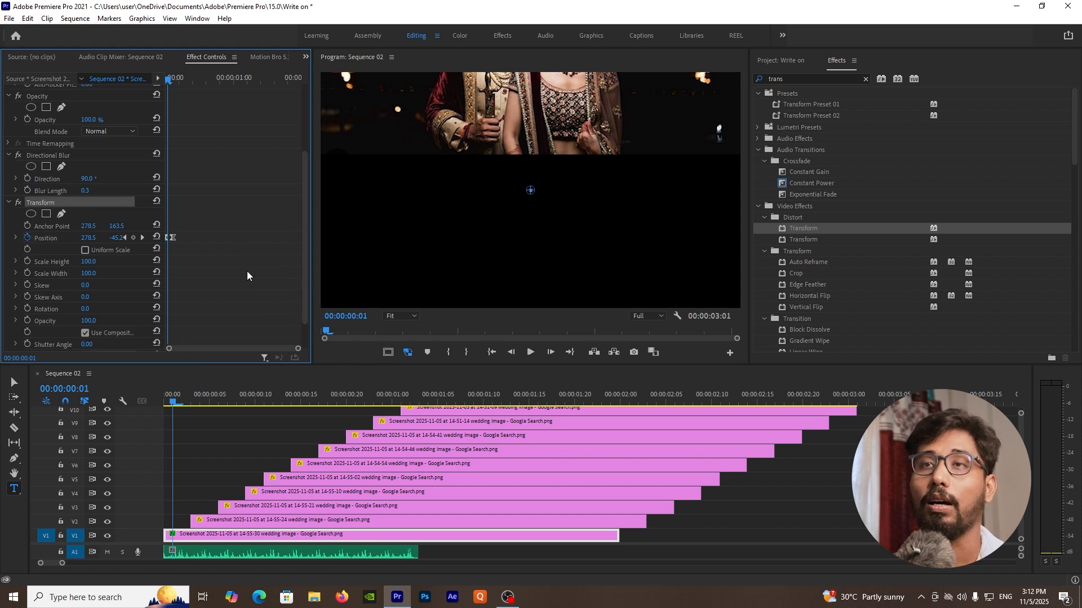
{"action": "type", "text": "180"}
{"action": "key", "text": "Return"}
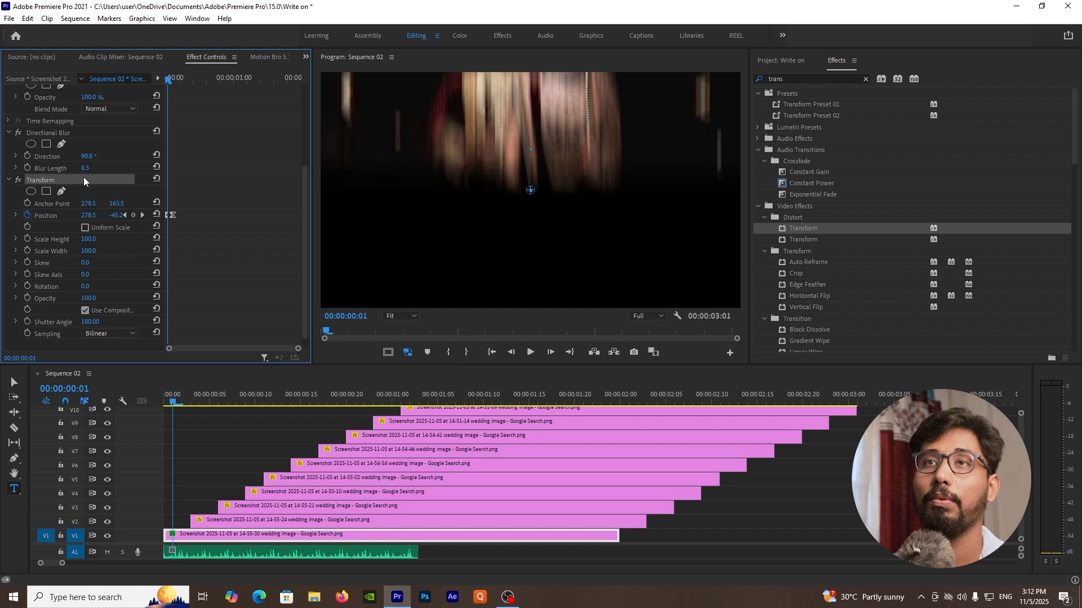
Step: Copy the Directional Blur and Transform effects from the first clip onto all the screenshot clips on V2 through V10
{"action": "scroll", "coordinate": [178, 214], "scroll_direction": "up", "scroll_amount": 1}
{"action": "left_click", "coordinate": [53, 155]}
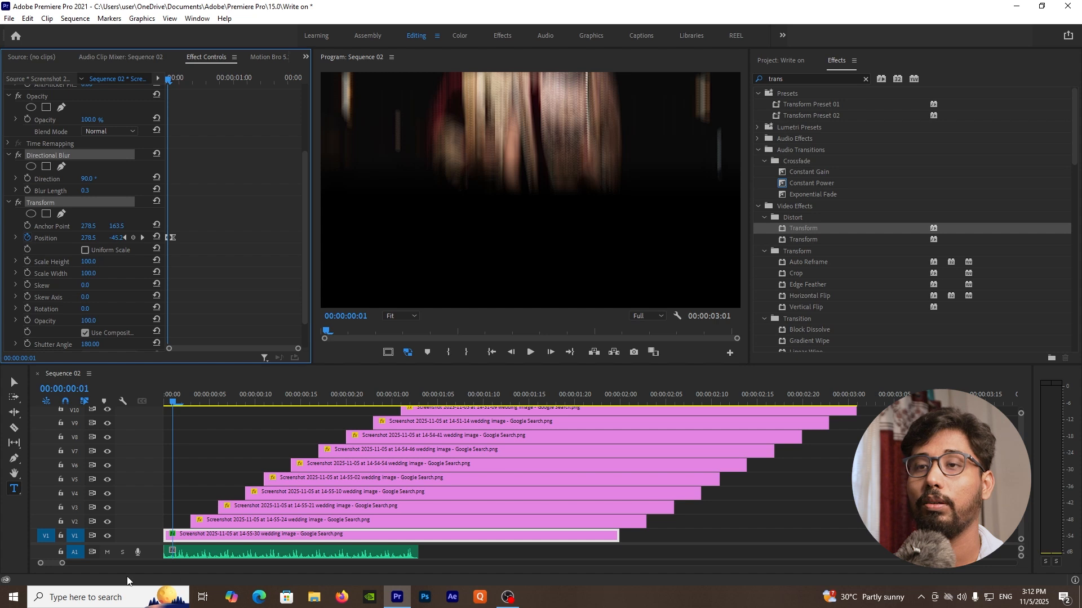
{"action": "left_click_drag", "start_coordinate": [345, 365], "coordinate": [348, 239]}
{"action": "left_click_drag", "start_coordinate": [230, 360], "coordinate": [429, 513]}
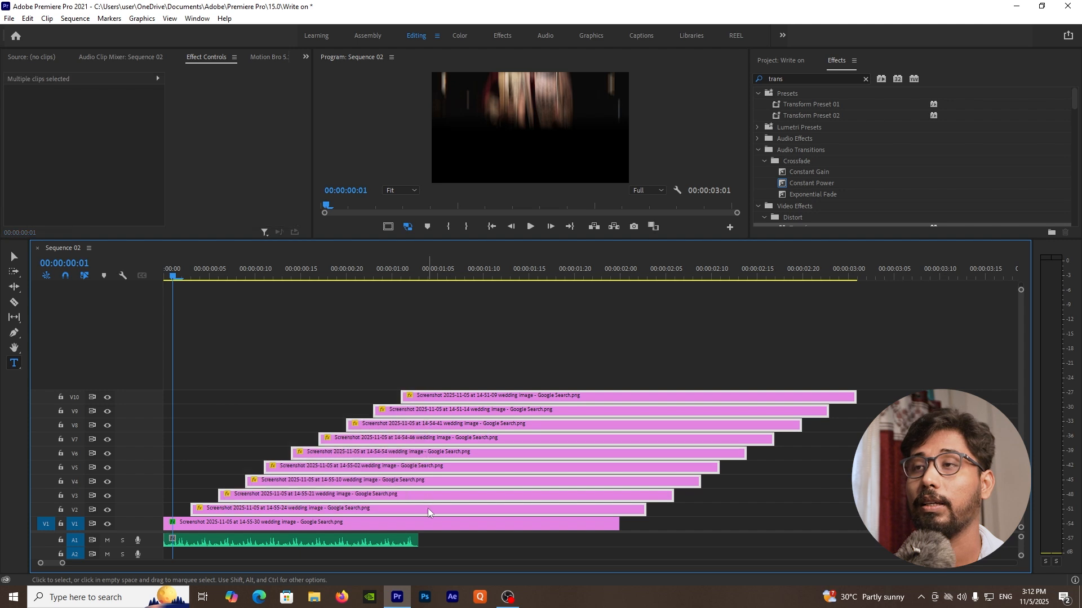
{"action": "left_click", "coordinate": [193, 559]}
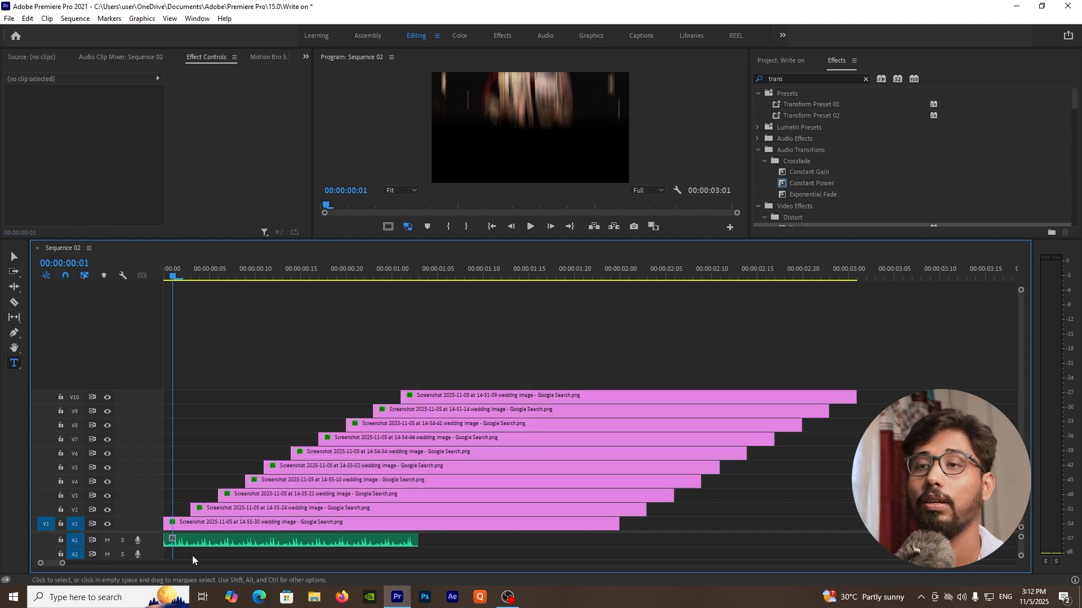
Step: Play the whole sequence from its start to review the animated photo stack with the shutter sound
{"action": "left_click_drag", "start_coordinate": [63, 564], "coordinate": [126, 563]}
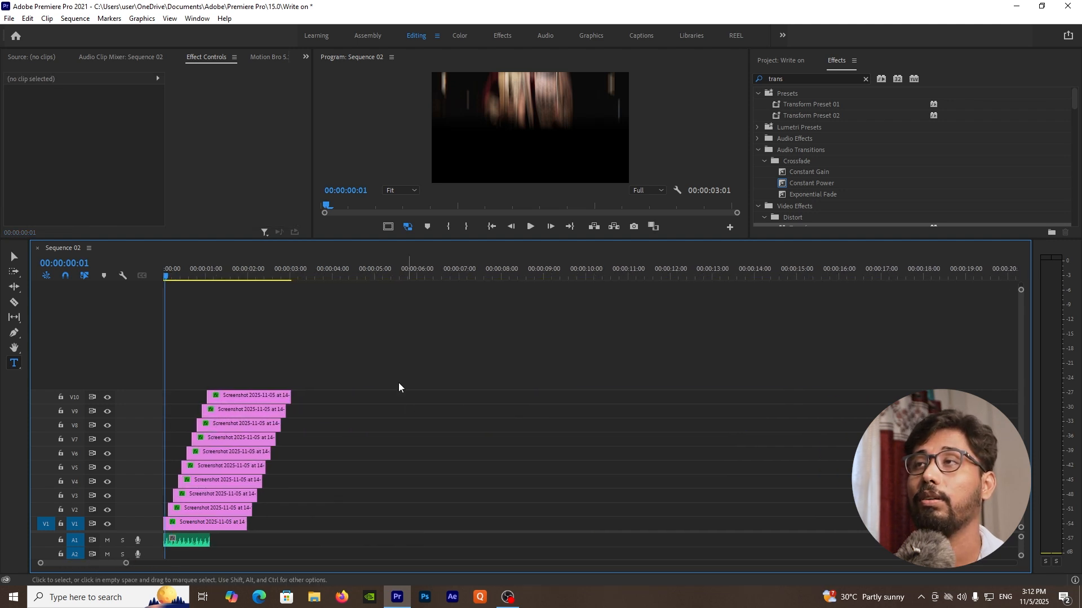
{"action": "key", "text": "space"}
{"action": "key", "text": "space"}
{"action": "key", "text": "Home"}
{"action": "key", "text": "space"}
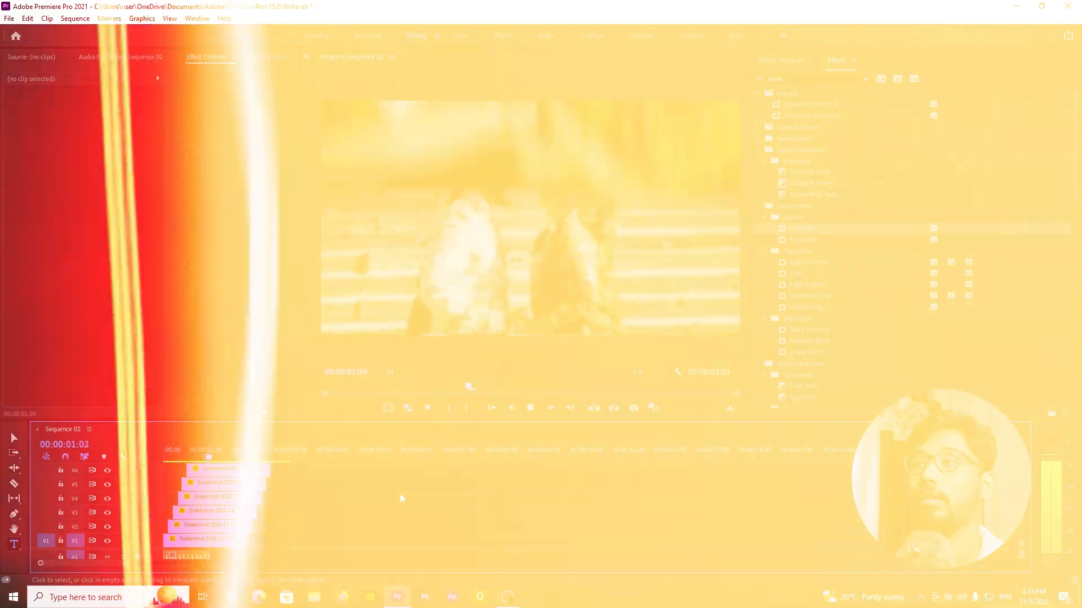